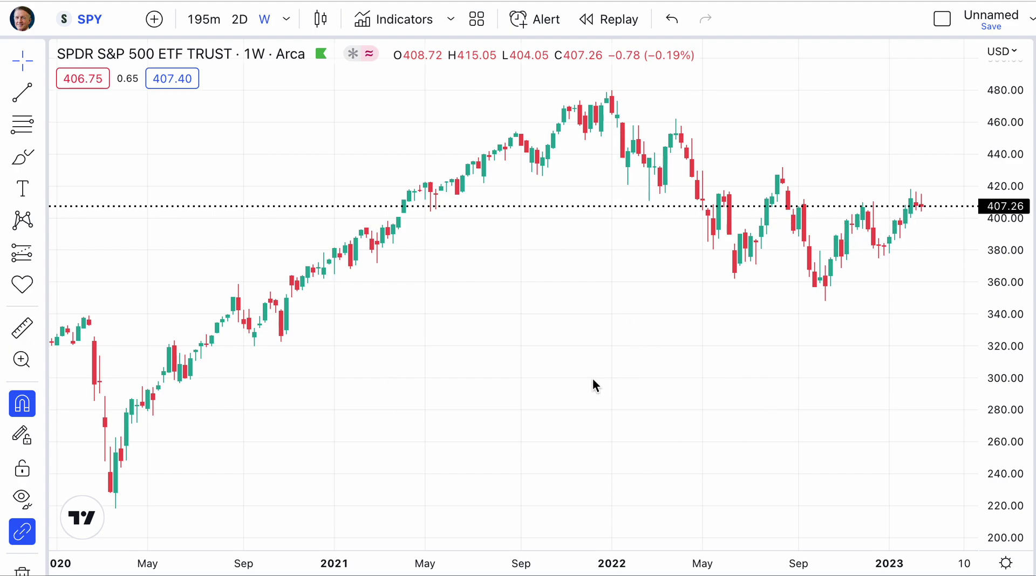
# - Change the SPY chart to Heikin Ashi candles and review its symbol settings
pyautogui.click(322, 22)
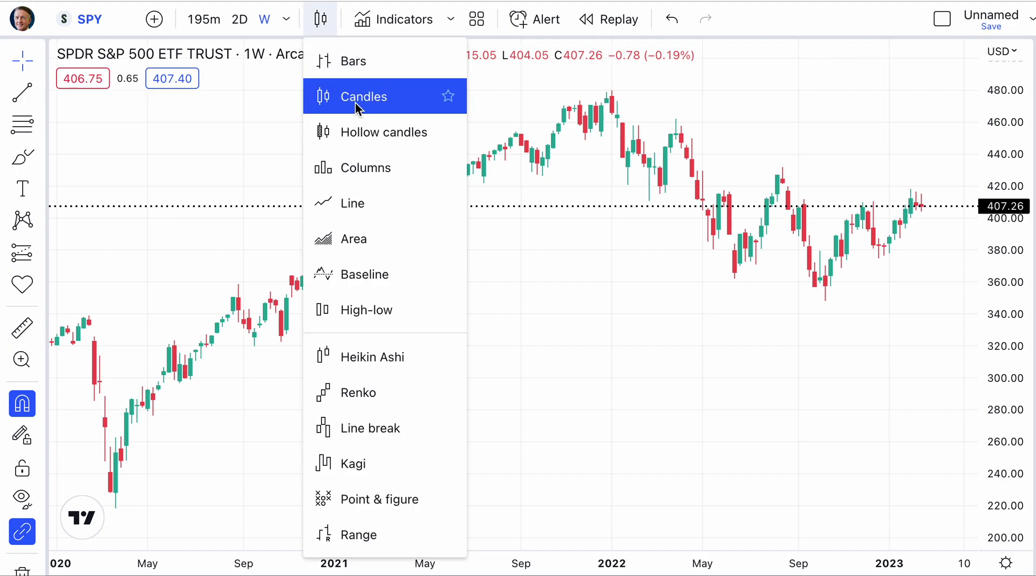
pyautogui.click(377, 358)
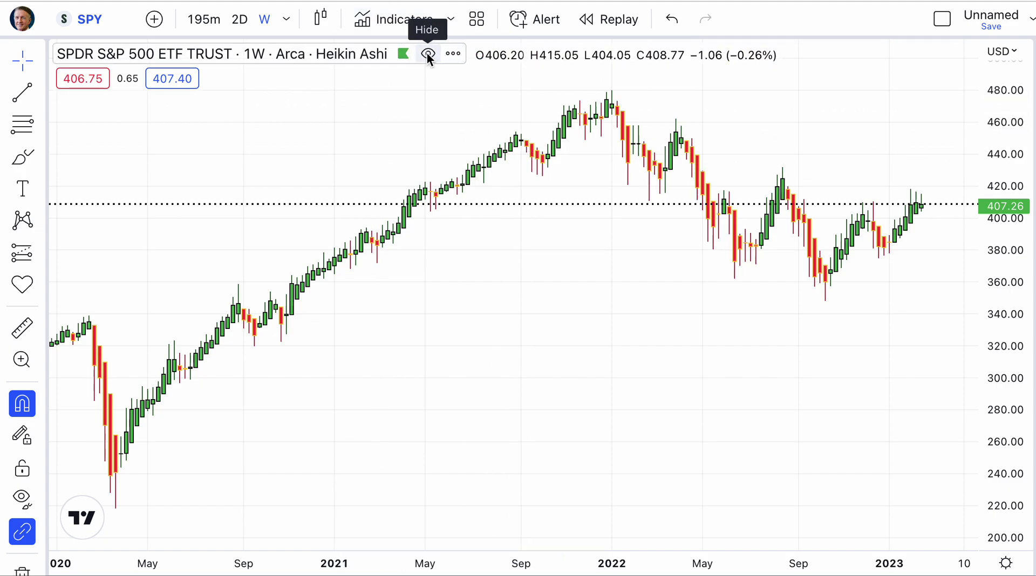
pyautogui.click(452, 56)
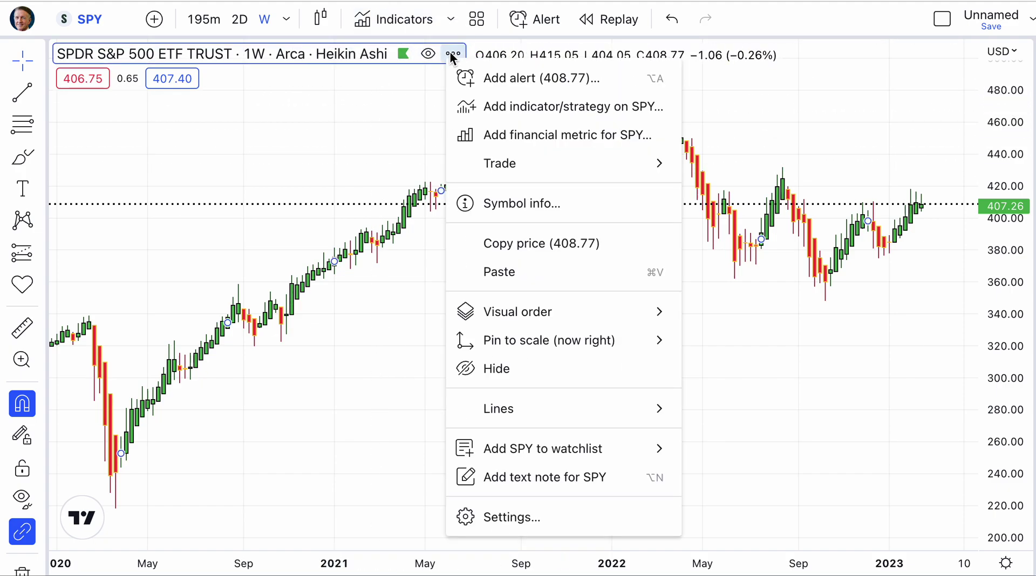
pyautogui.click(496, 513)
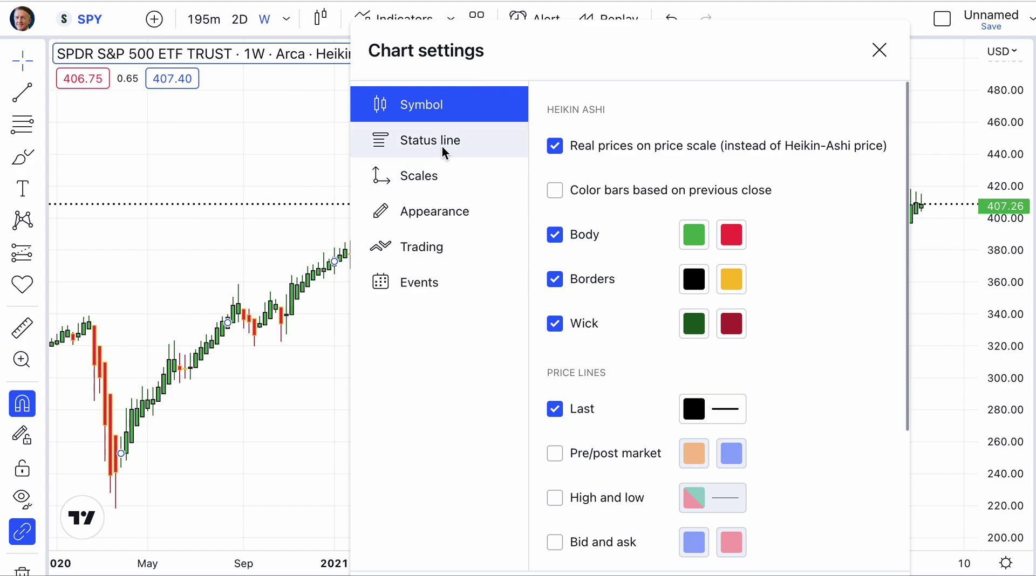
pyautogui.click(879, 49)
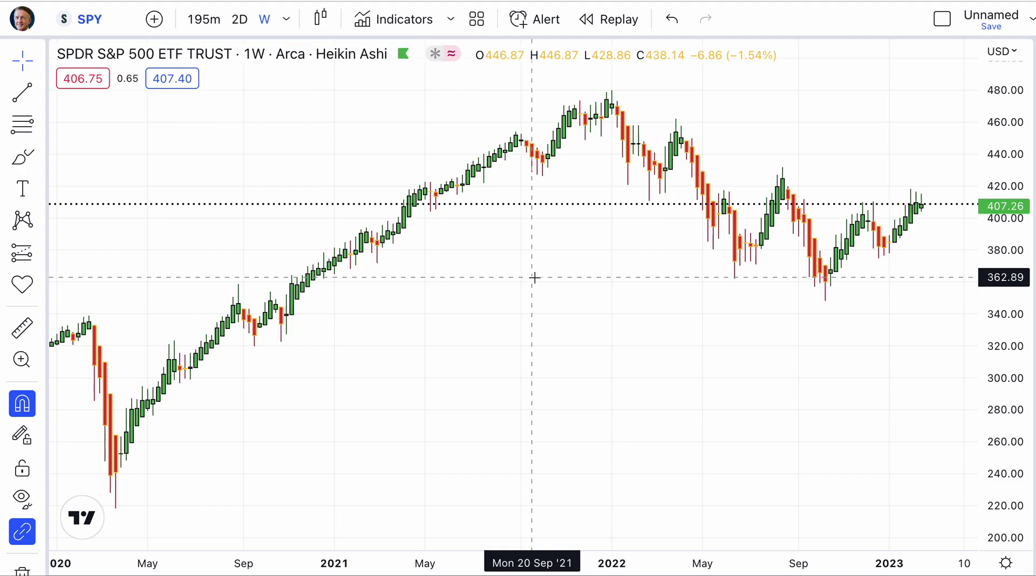
# - Find the built-in Volume indicator and add it to the SPY chart
pyautogui.click(399, 21)
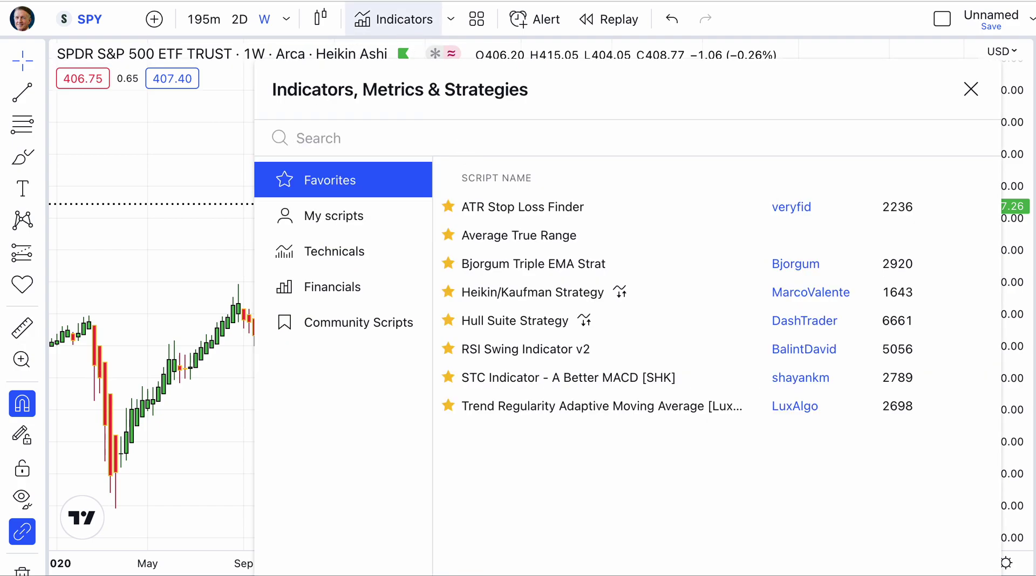
pyautogui.write('vol')
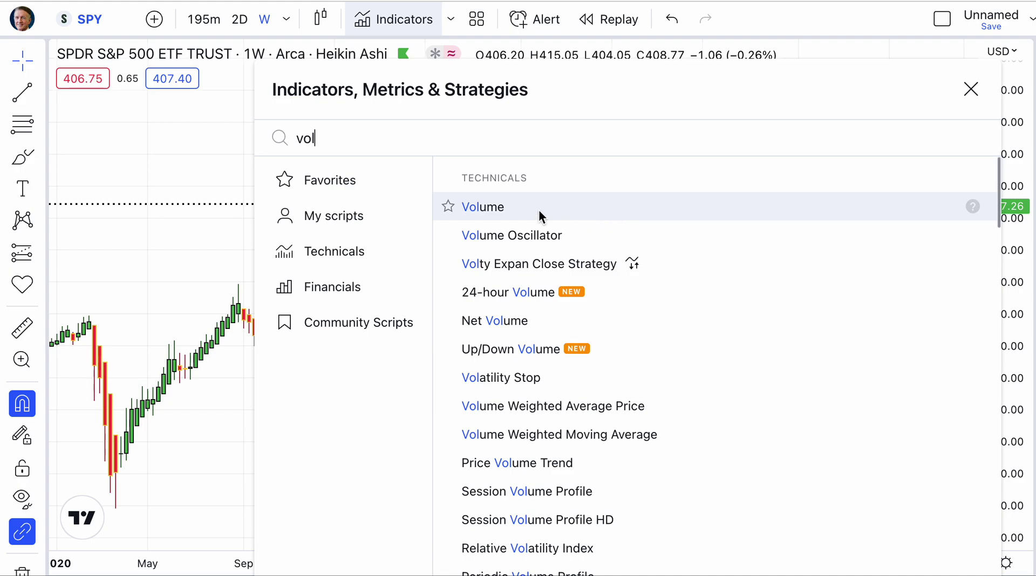
pyautogui.click(536, 207)
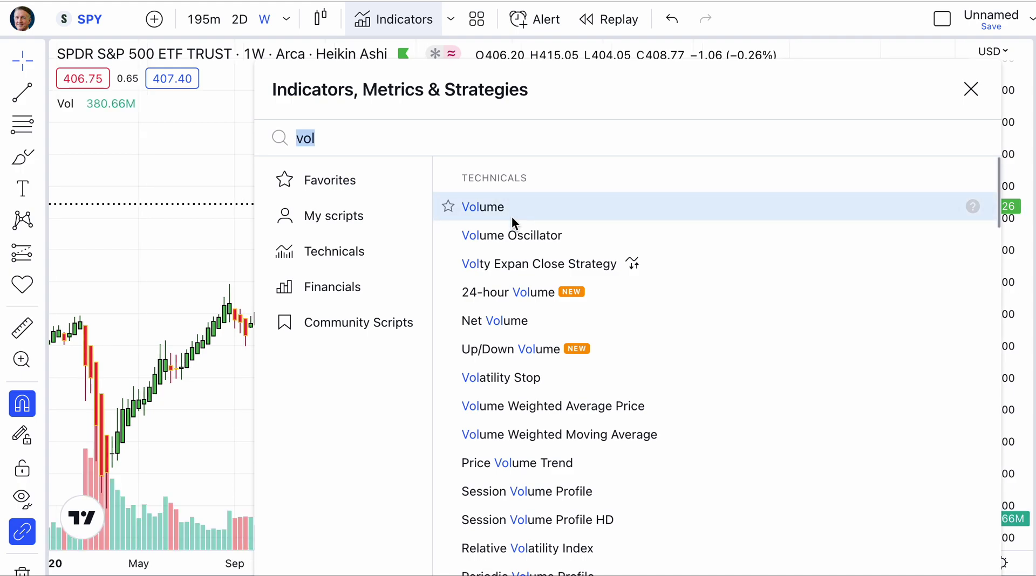
pyautogui.click(209, 248)
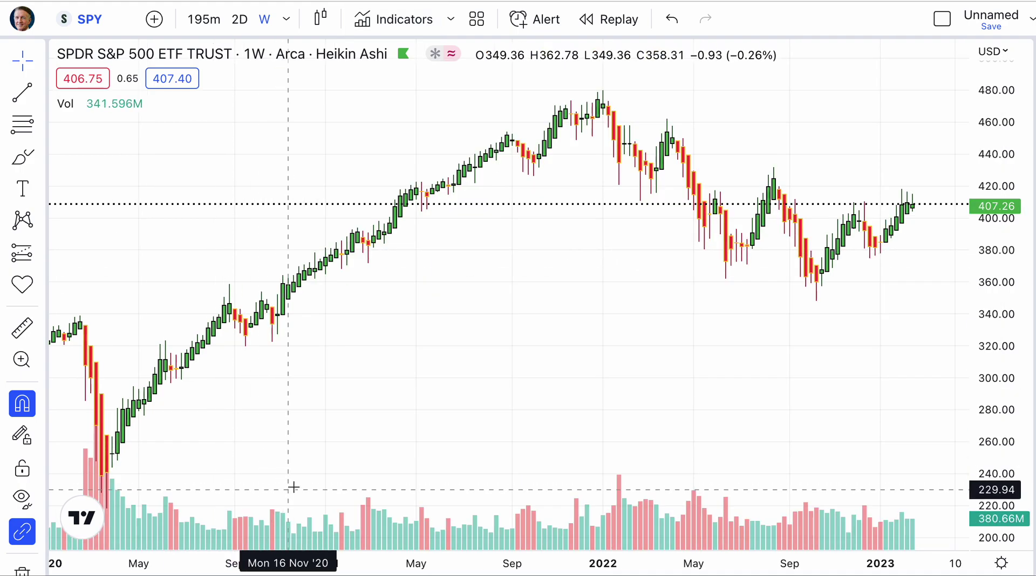
# - Set the Volume indicator's bars to be colored based on previous close
pyautogui.click(783, 539)
pyautogui.rightClick(782, 539)
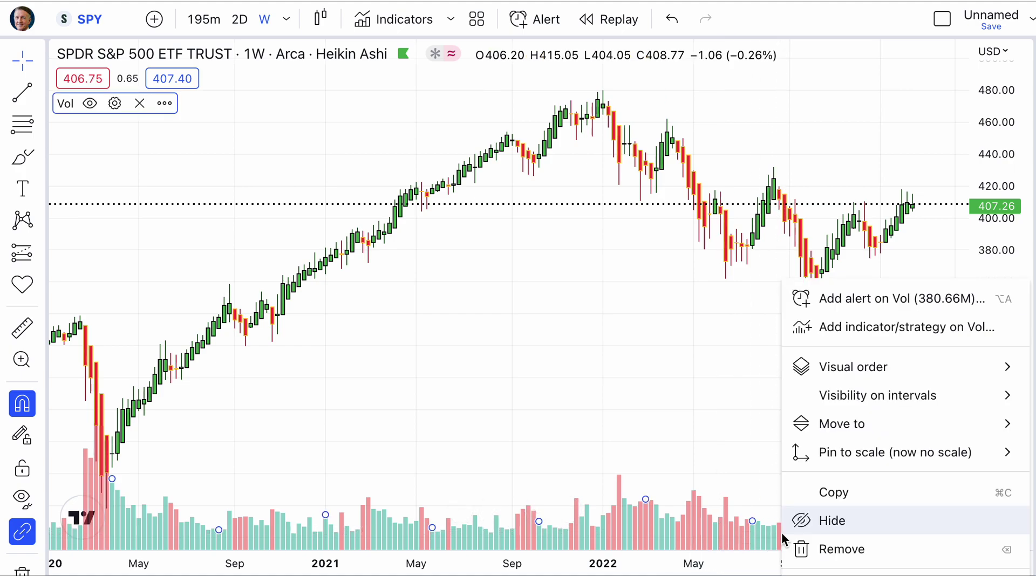
pyautogui.click(834, 573)
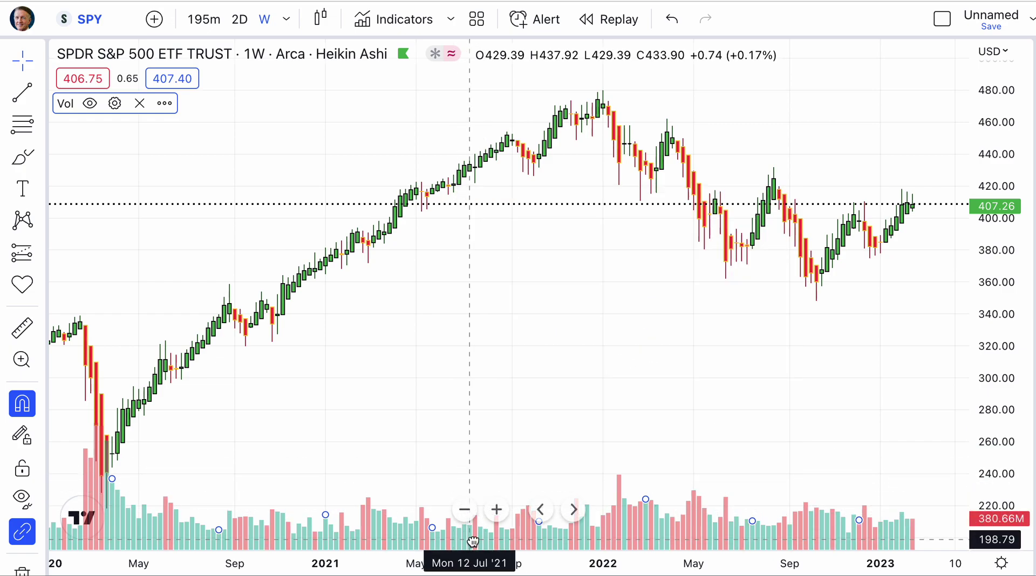
pyautogui.press('Return')
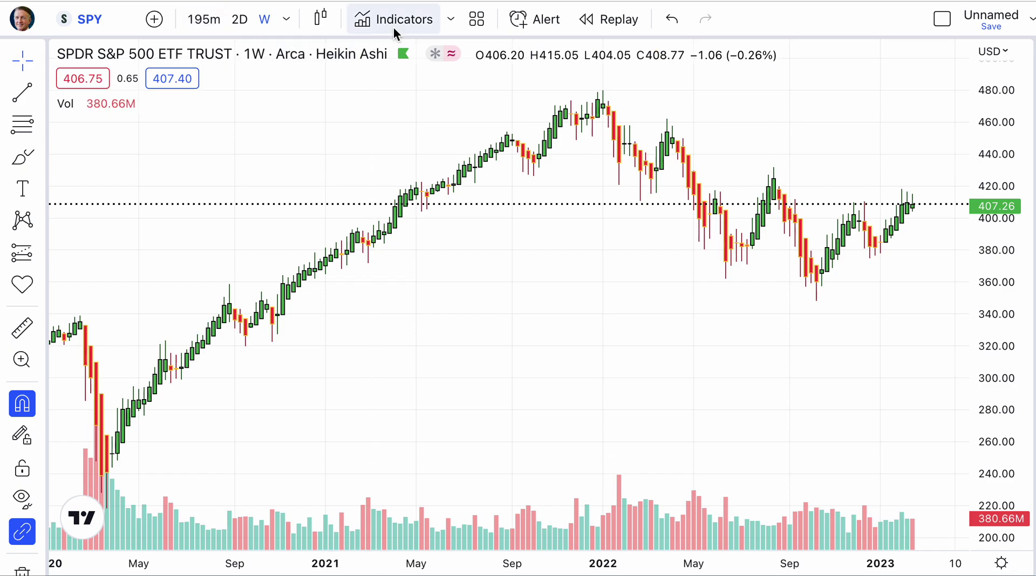
# - Enable the Volume MA line in the Volume indicator's style settings
pyautogui.rightClick(528, 541)
pyautogui.click(596, 573)
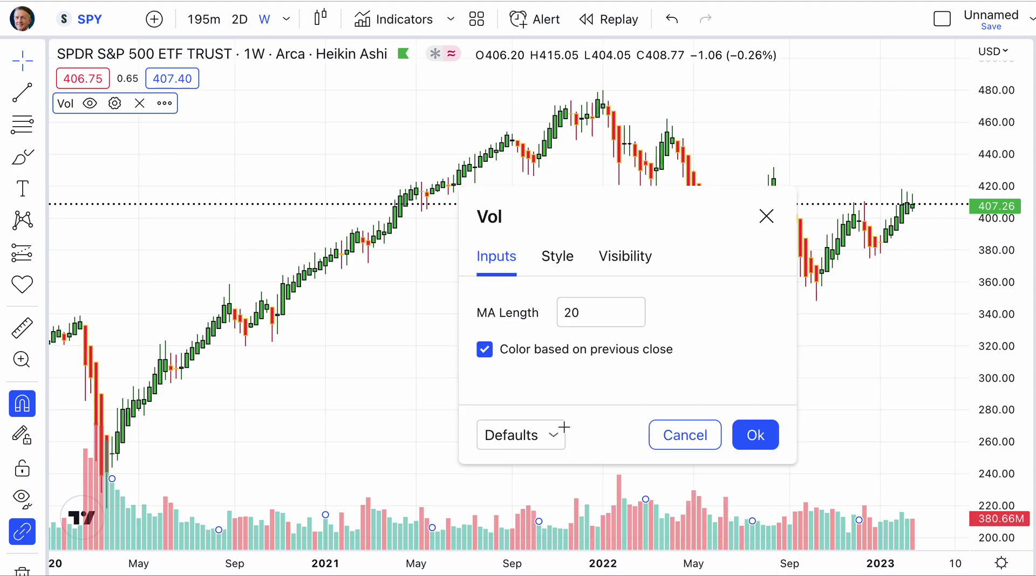
pyautogui.click(553, 254)
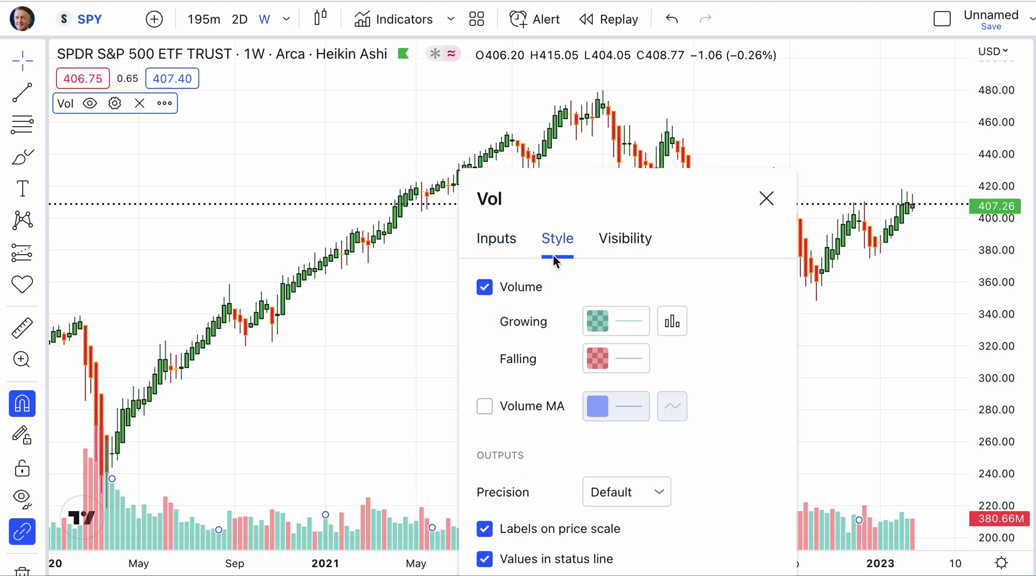
pyautogui.click(483, 407)
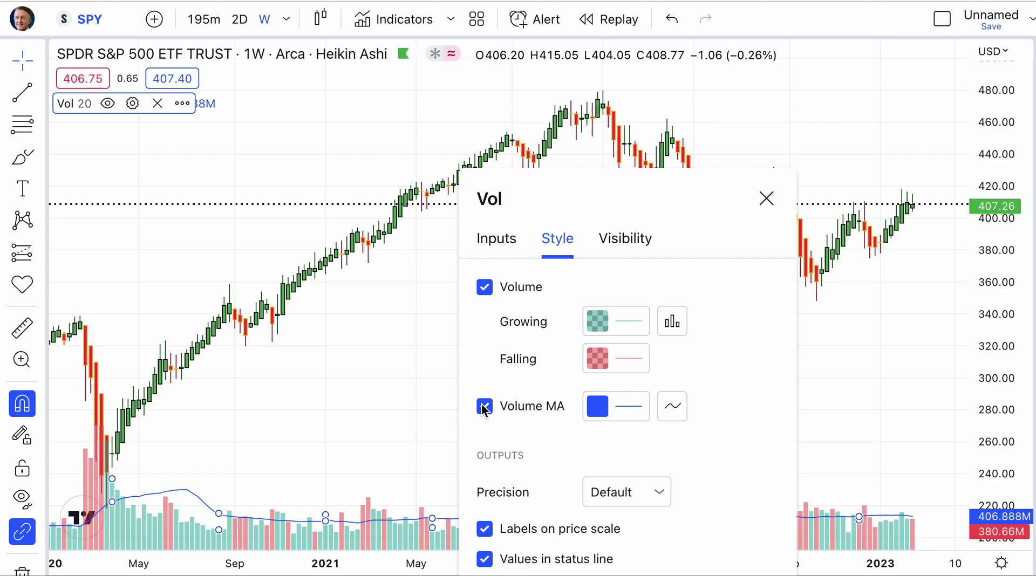
pyautogui.click(399, 474)
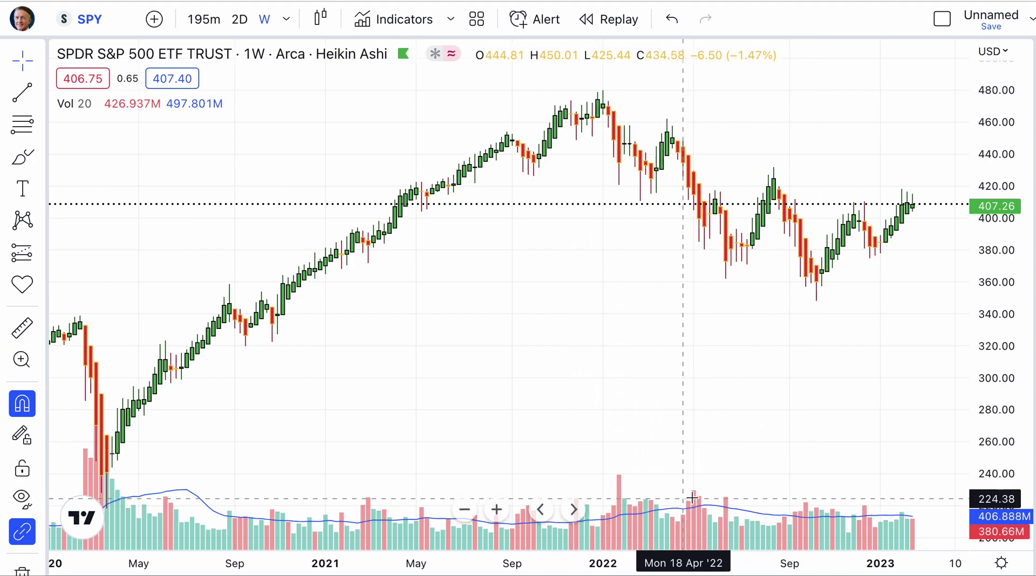
# - Reduce the MA length in the Volume indicator's inputs to 17
pyautogui.click(700, 540)
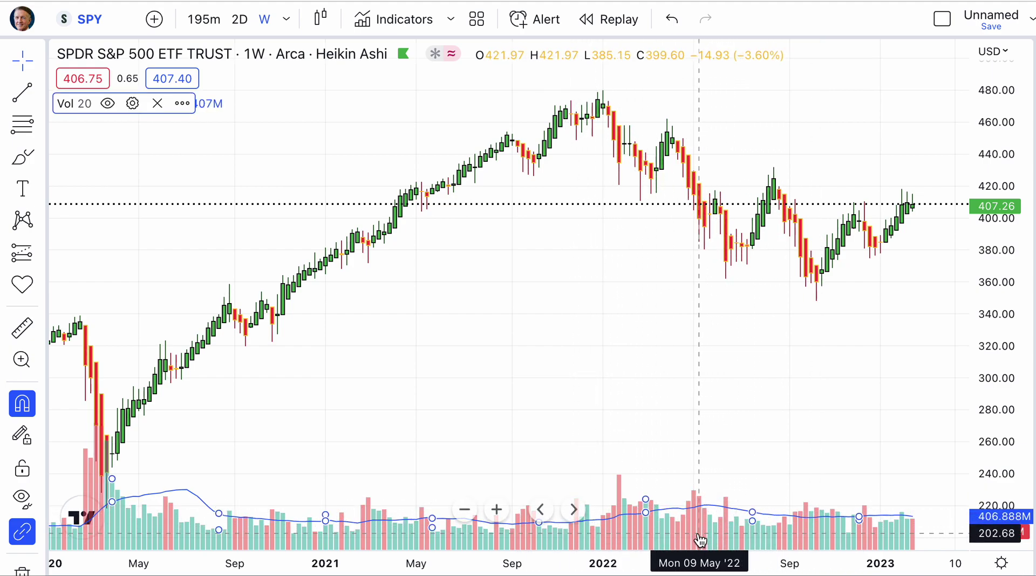
pyautogui.rightClick(700, 540)
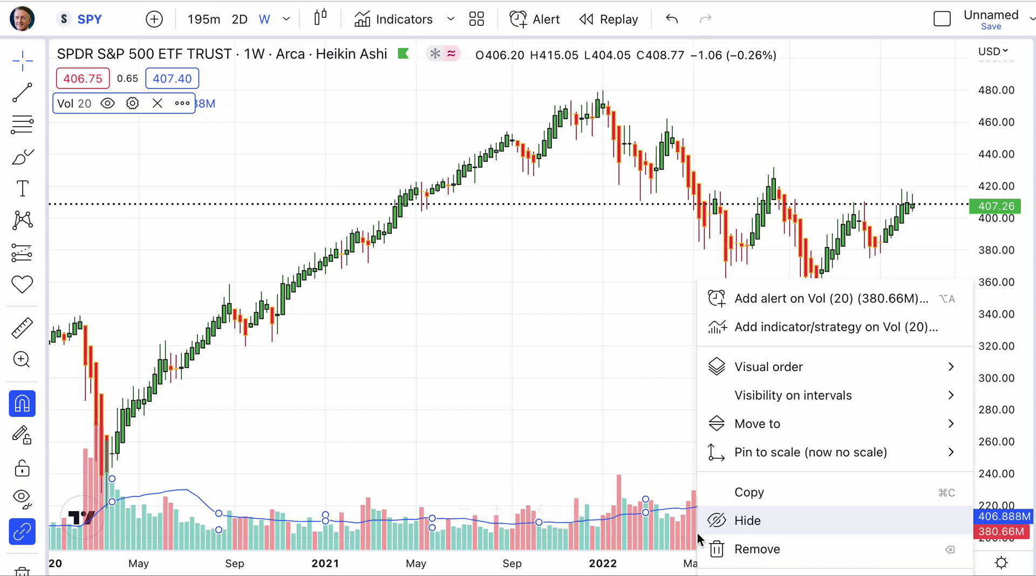
pyautogui.click(734, 575)
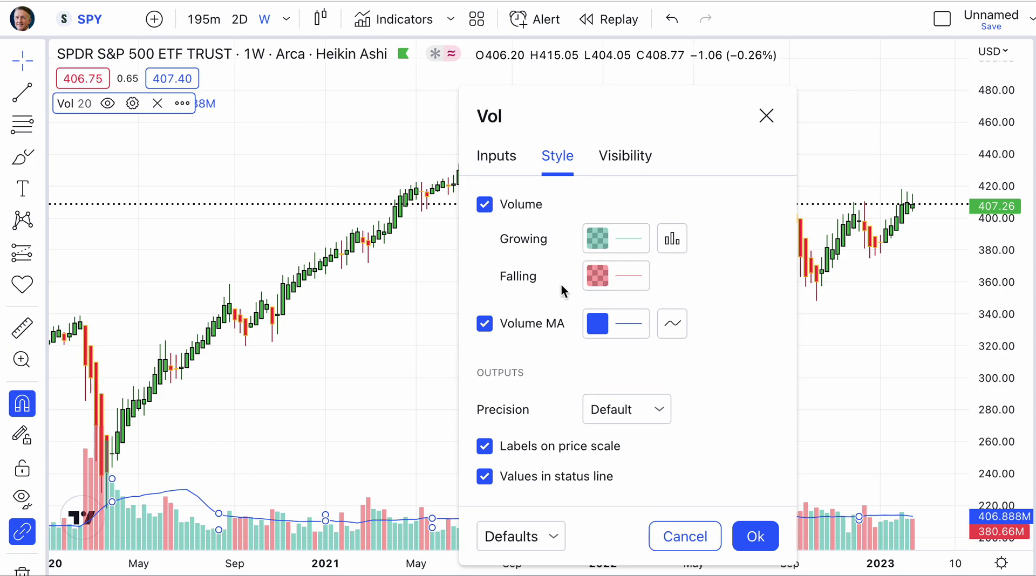
pyautogui.click(510, 158)
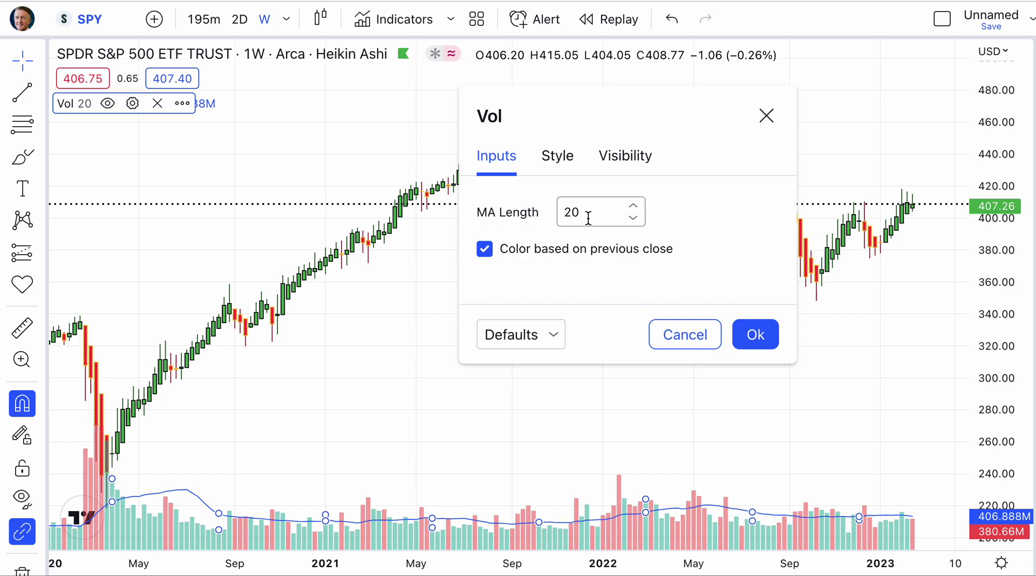
pyautogui.click(634, 216)
pyautogui.click(633, 216)
pyautogui.click(633, 217)
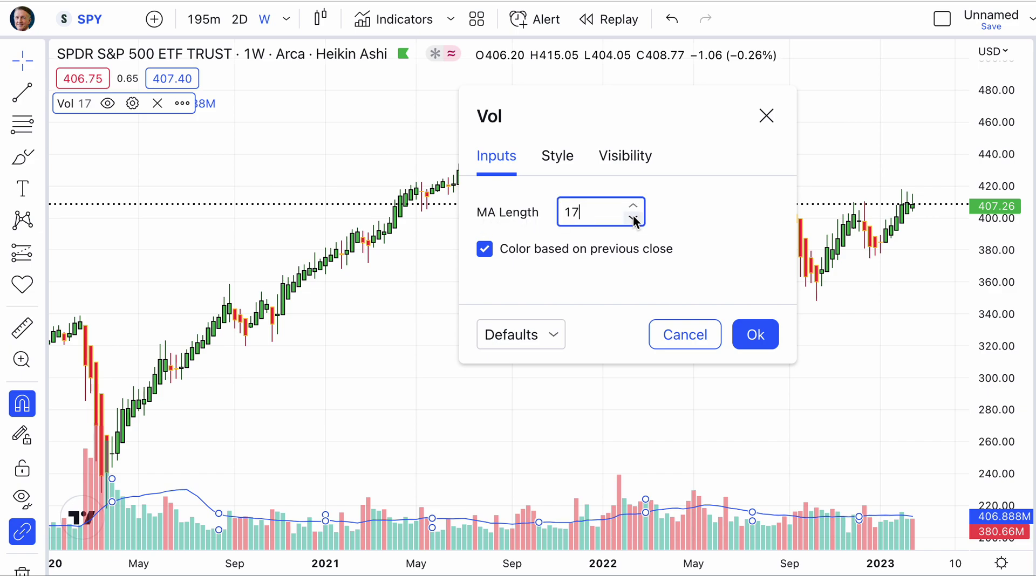
# - Set the Volume indicator's MA length to 20 again and apply the settings
pyautogui.click(633, 206)
pyautogui.click(633, 205)
pyautogui.click(634, 206)
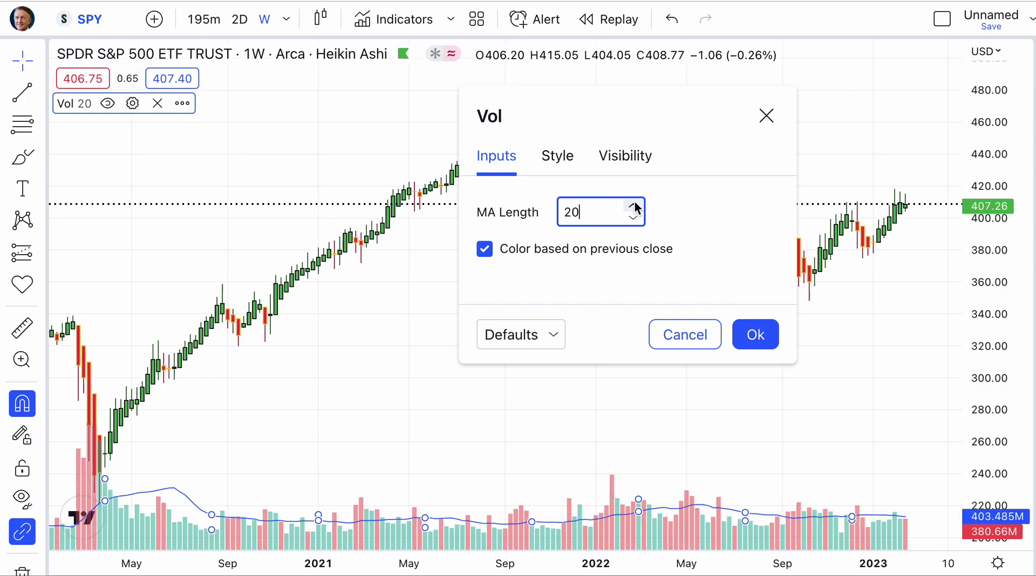
pyautogui.click(753, 333)
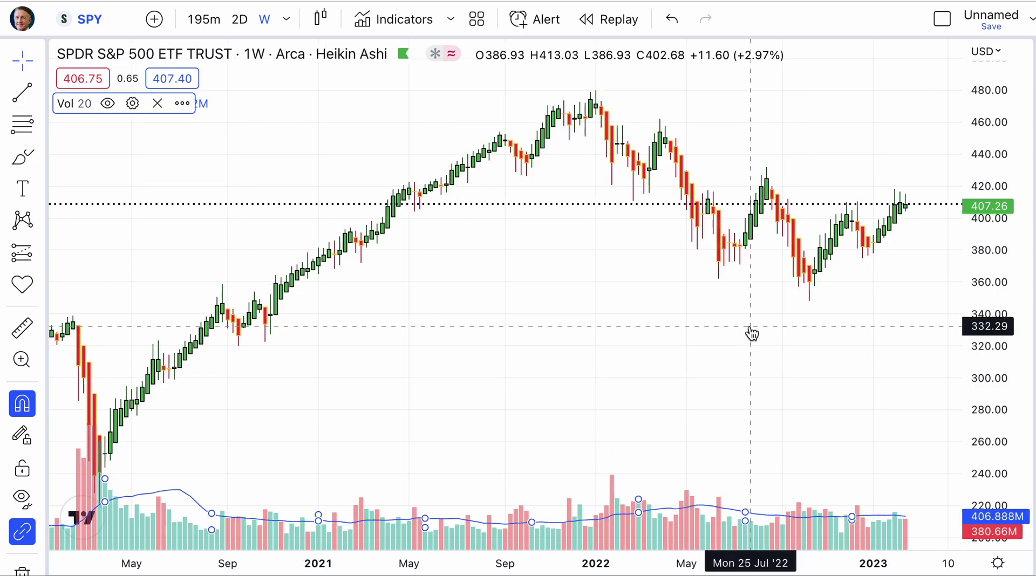
pyautogui.click(581, 426)
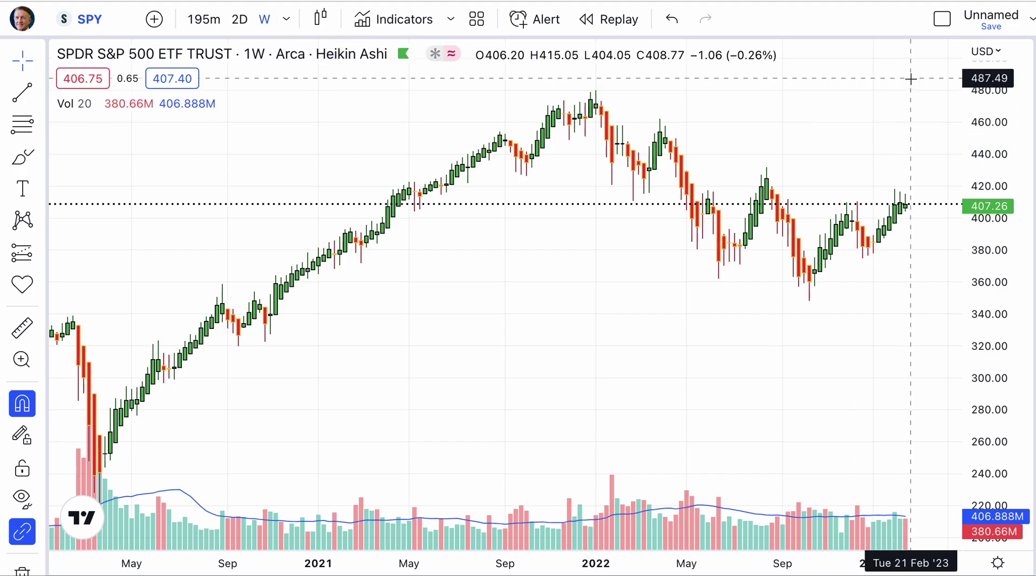
# - Split the layout into three horizontally stacked charts and turn on symbol syncing between them
pyautogui.click(942, 22)
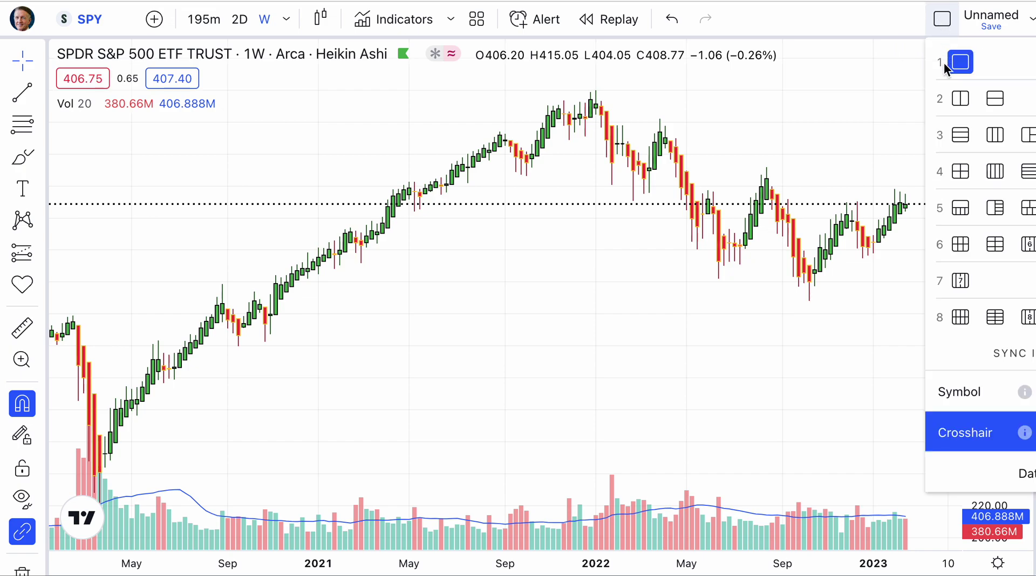
pyautogui.click(956, 139)
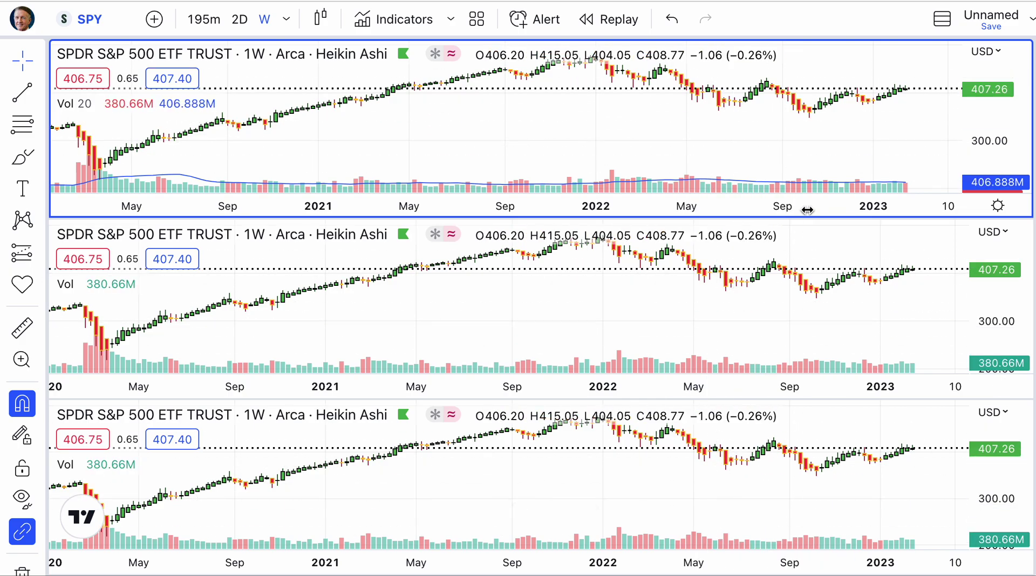
pyautogui.click(942, 20)
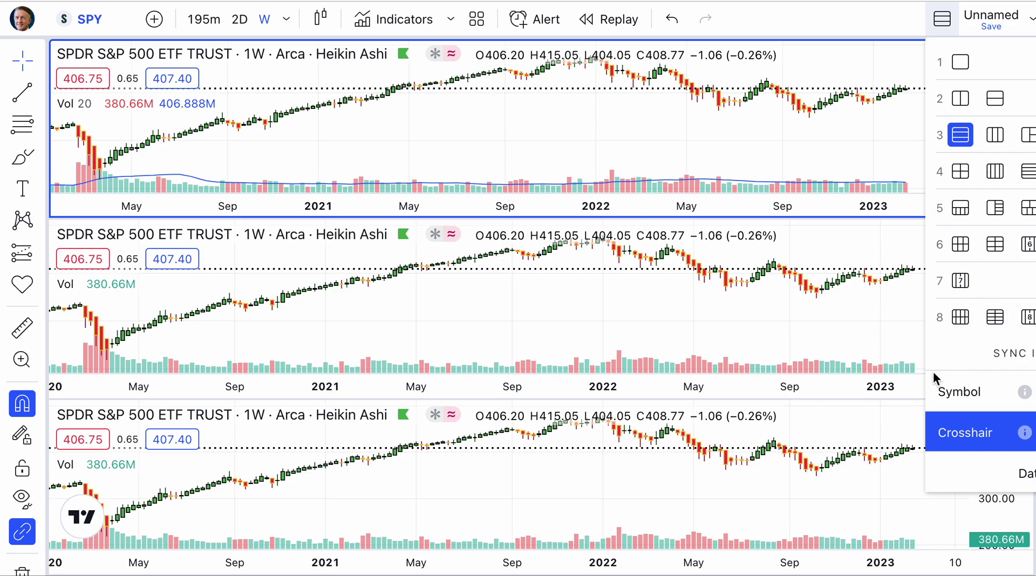
pyautogui.click(962, 394)
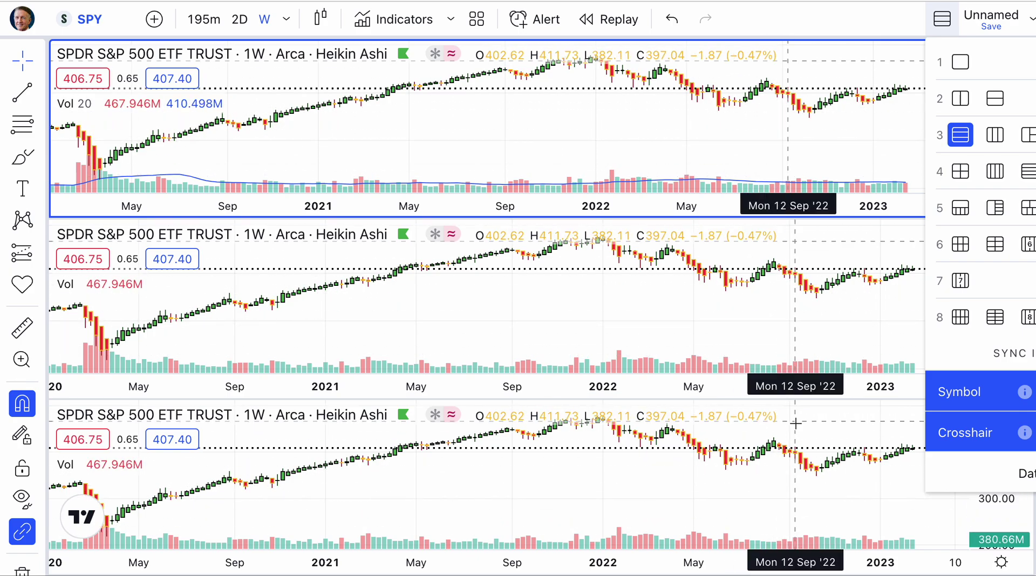
pyautogui.click(834, 338)
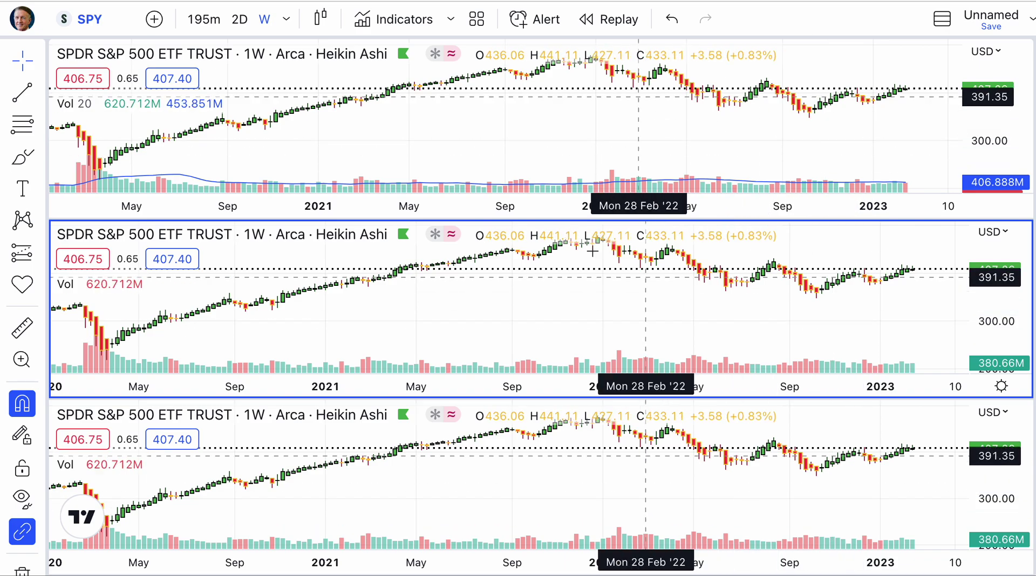
pyautogui.click(608, 123)
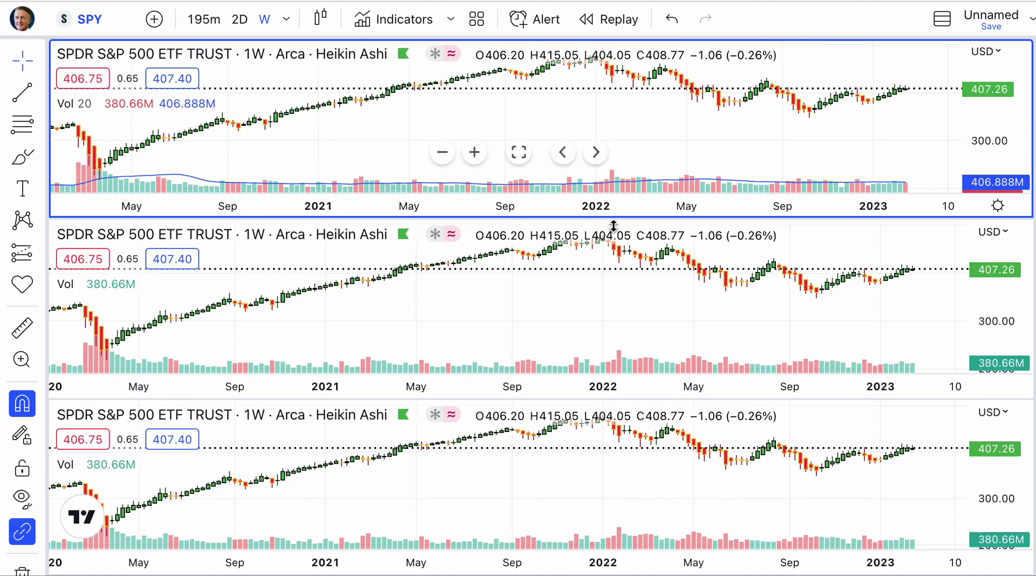
pyautogui.click(624, 312)
pyautogui.click(618, 457)
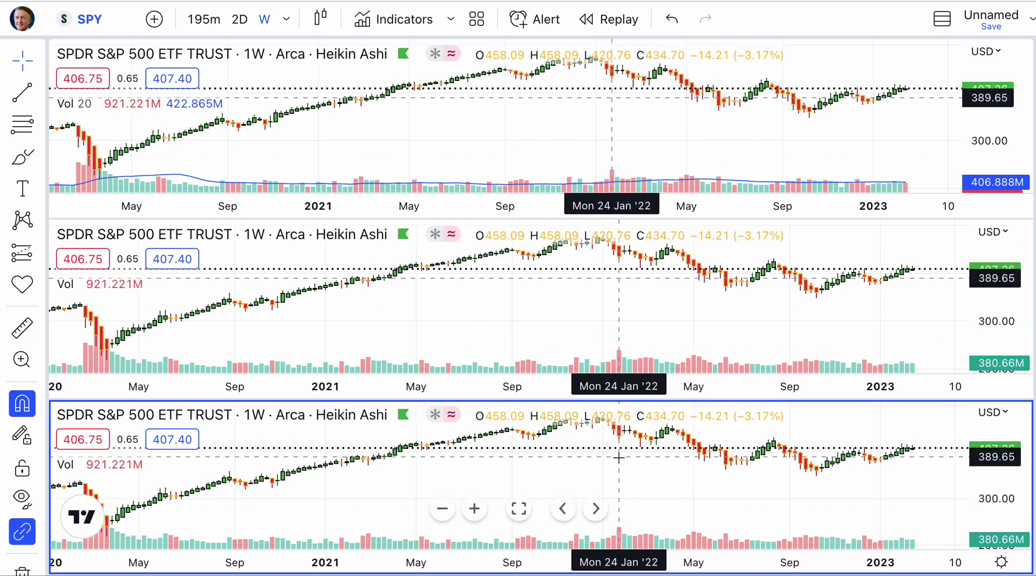
pyautogui.click(620, 144)
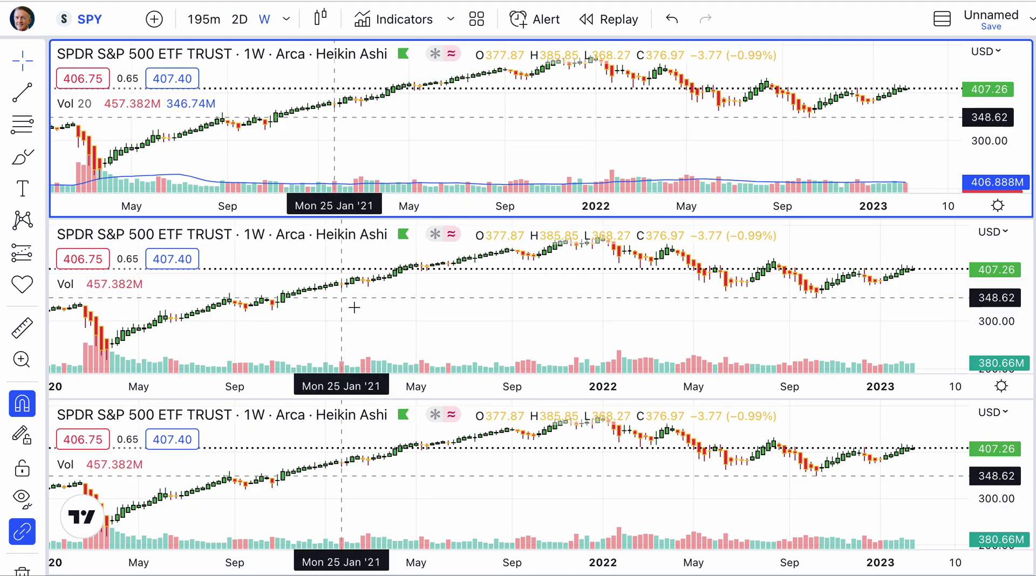
# - Set the middle chart's time interval to 2D
pyautogui.click(370, 308)
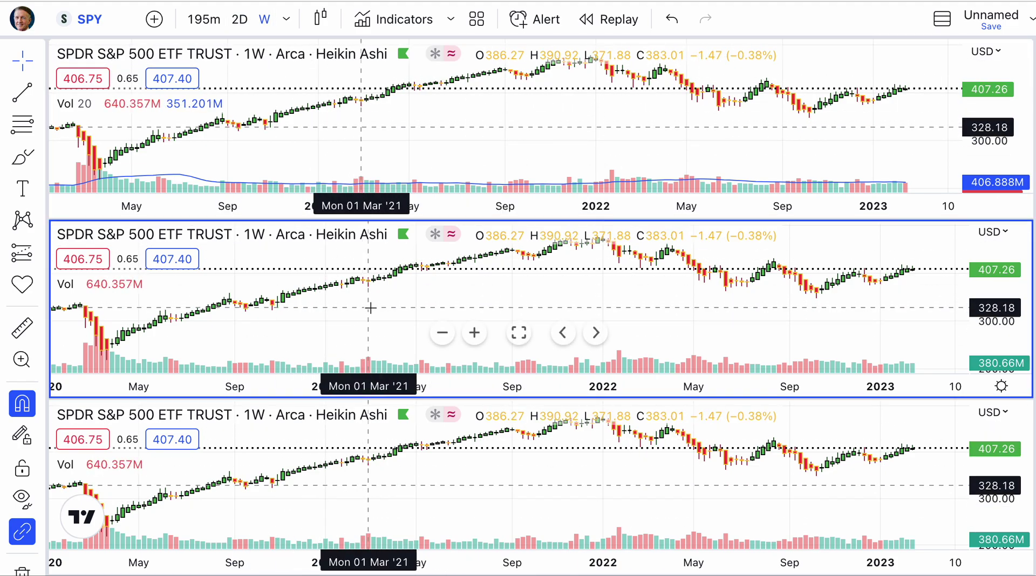
pyautogui.click(238, 23)
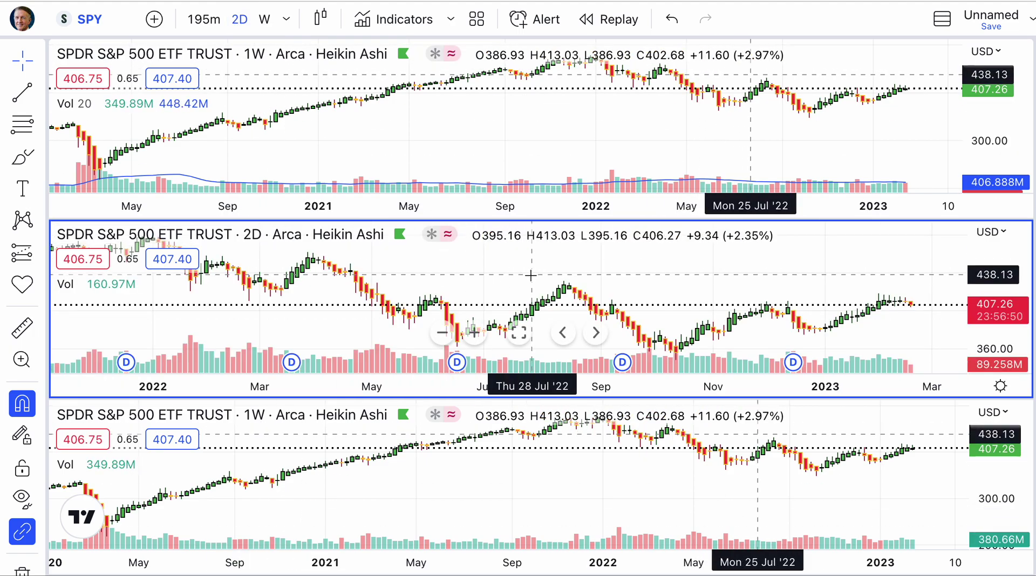
# - Set the lowest chart's time interval to 195m
pyautogui.click(440, 486)
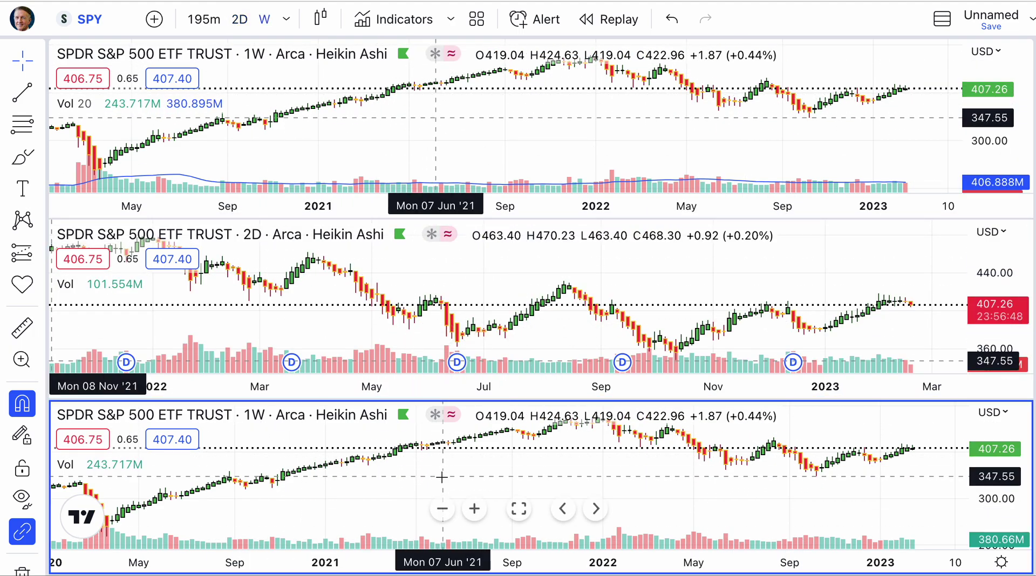
pyautogui.click(203, 20)
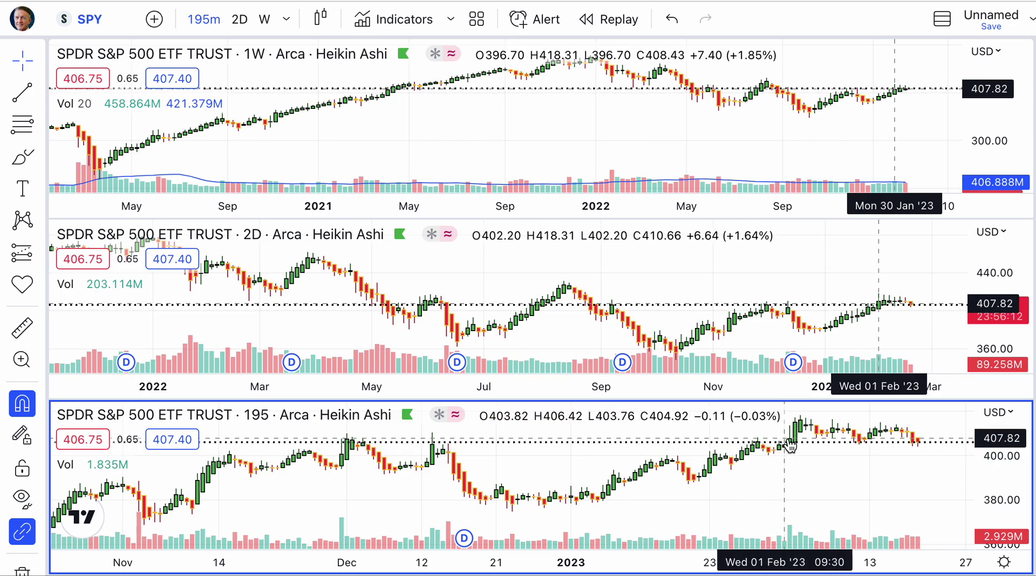
# - Stretch the weekly chart's price scale and frame its candles from spring 2020 to early 2023
pyautogui.click(853, 138)
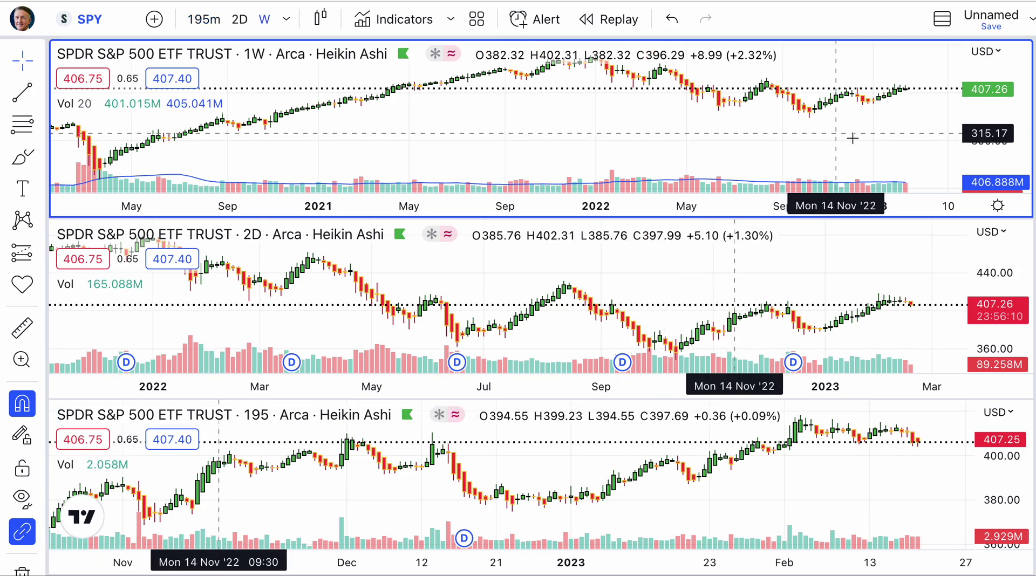
pyautogui.moveTo(1004, 157); pyautogui.dragTo(996, 87)
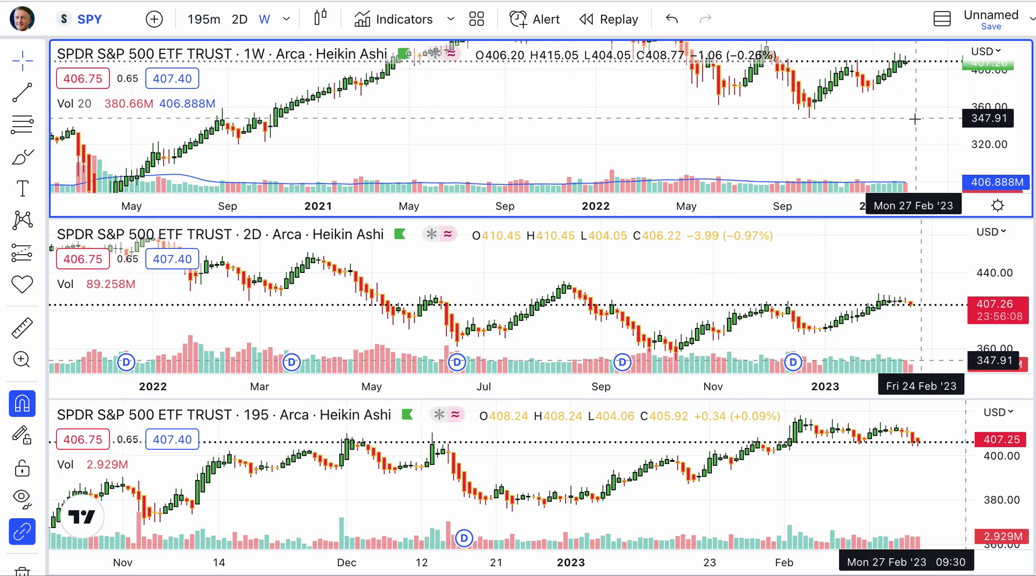
pyautogui.scroll(-3, 914, 119)
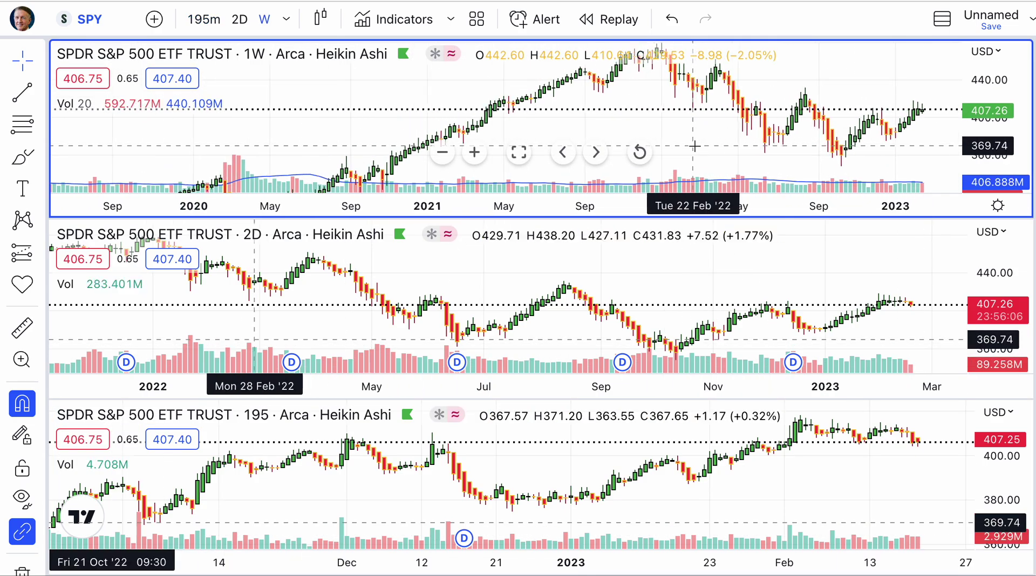
pyautogui.scroll(5, 695, 146)
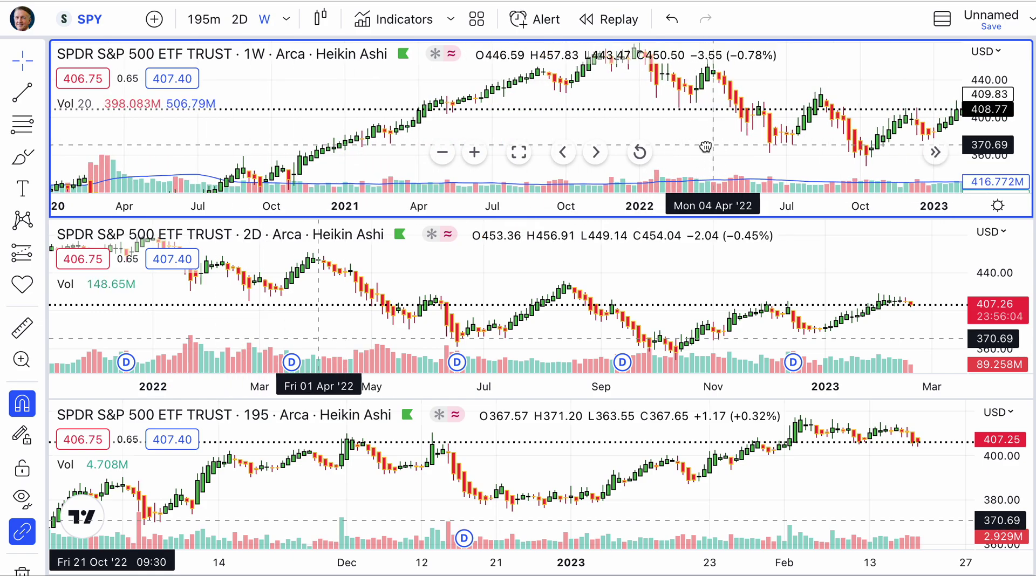
pyautogui.moveTo(705, 146); pyautogui.dragTo(657, 153)
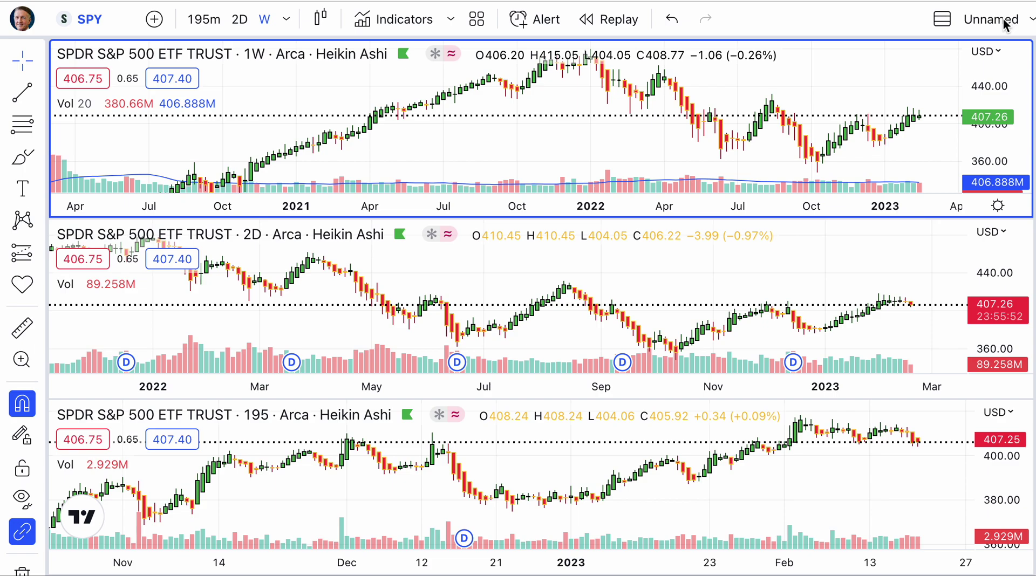
# - Rename the chart layout as example and save the new name
pyautogui.click(1031, 24)
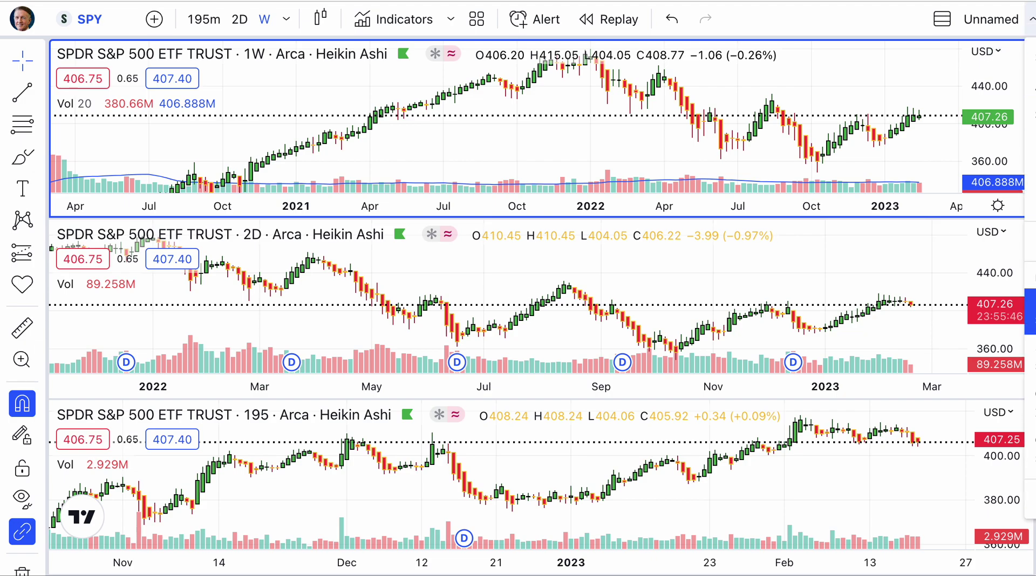
pyautogui.click(1031, 312)
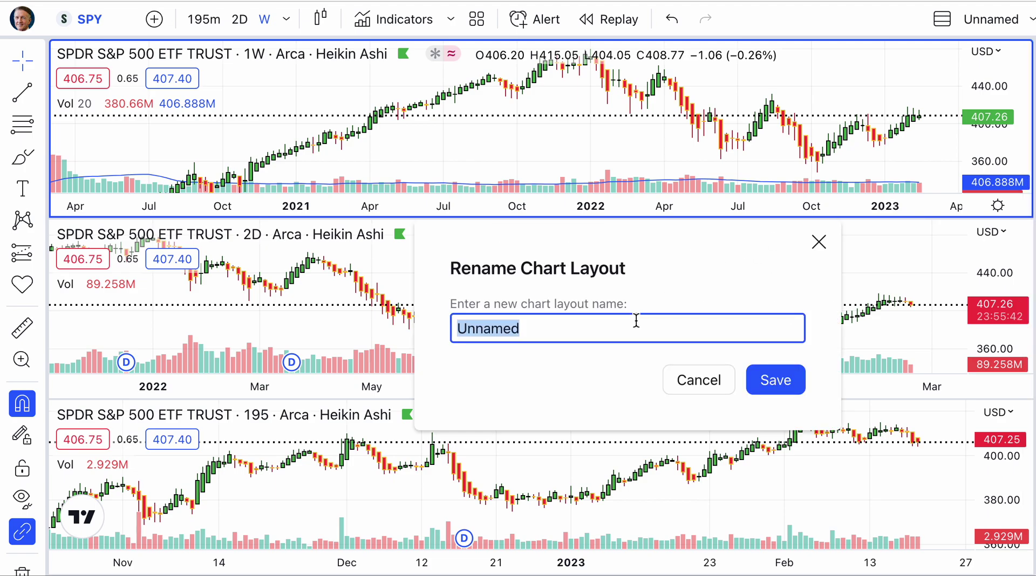
pyautogui.write('example')
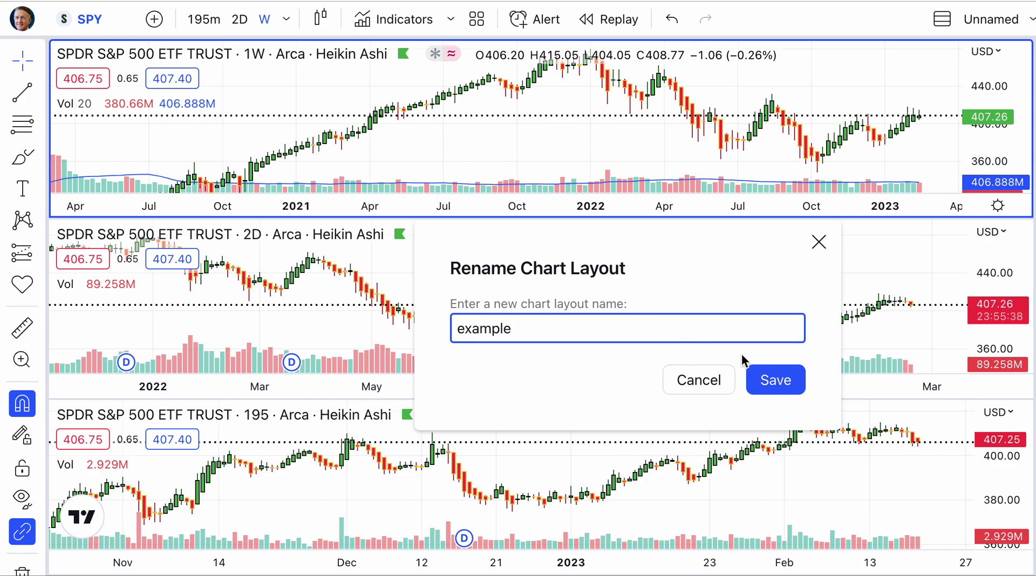
pyautogui.click(771, 379)
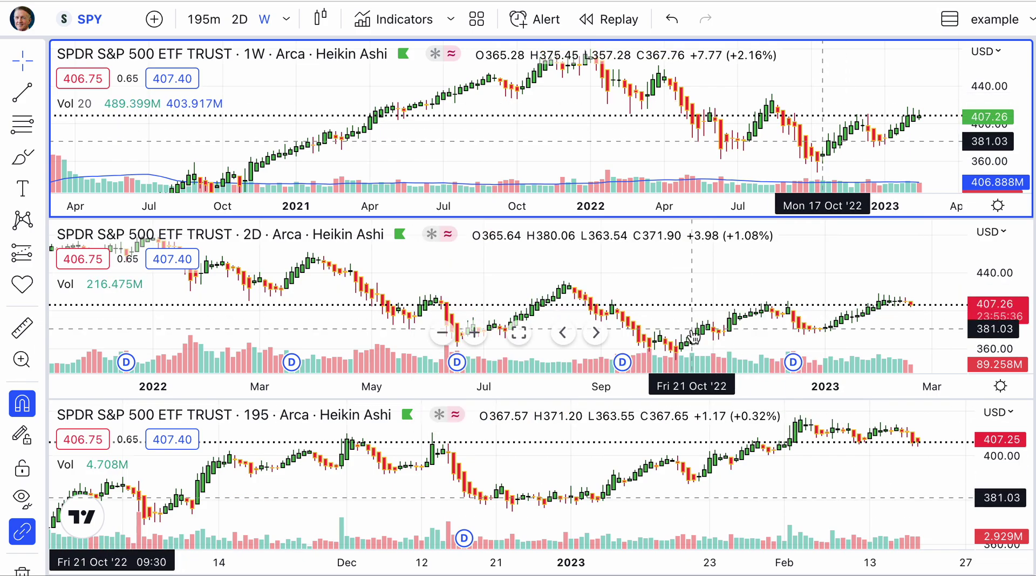
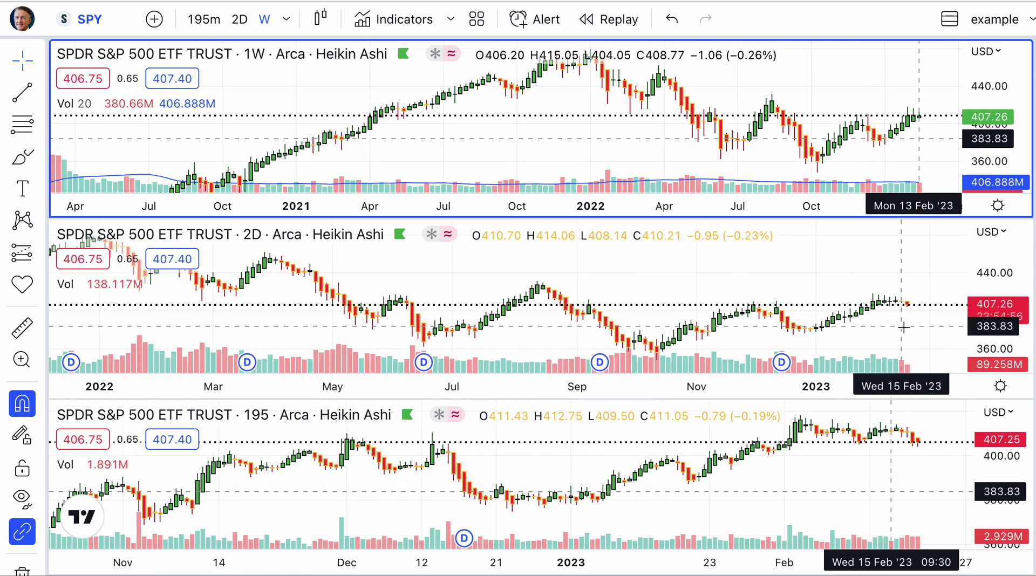
# - Zoom in on the 2D and weekly charts to show the candles from early 2022 up to the latest one
pyautogui.scroll(3, 898, 318)
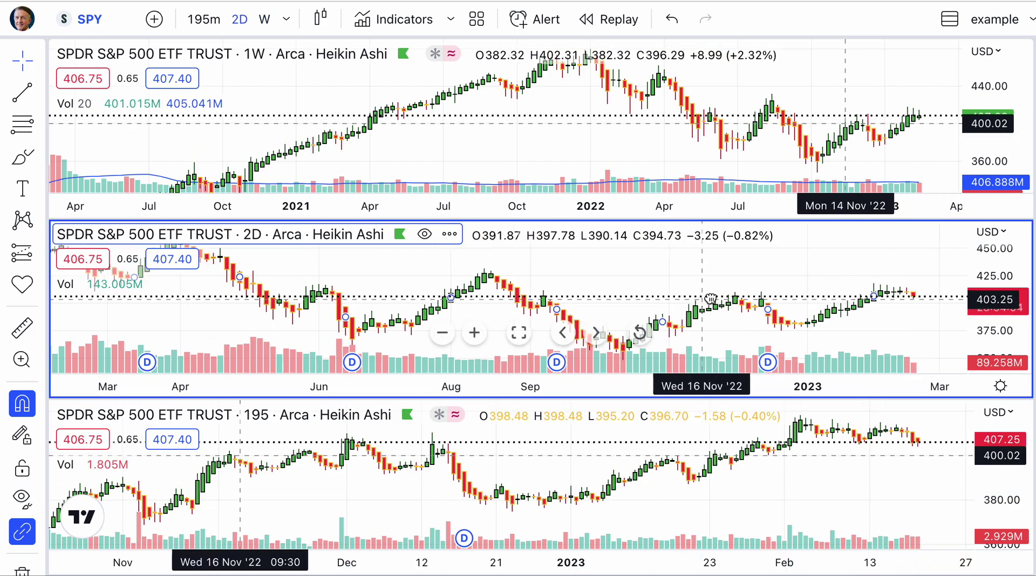
pyautogui.moveTo(694, 313); pyautogui.dragTo(785, 313)
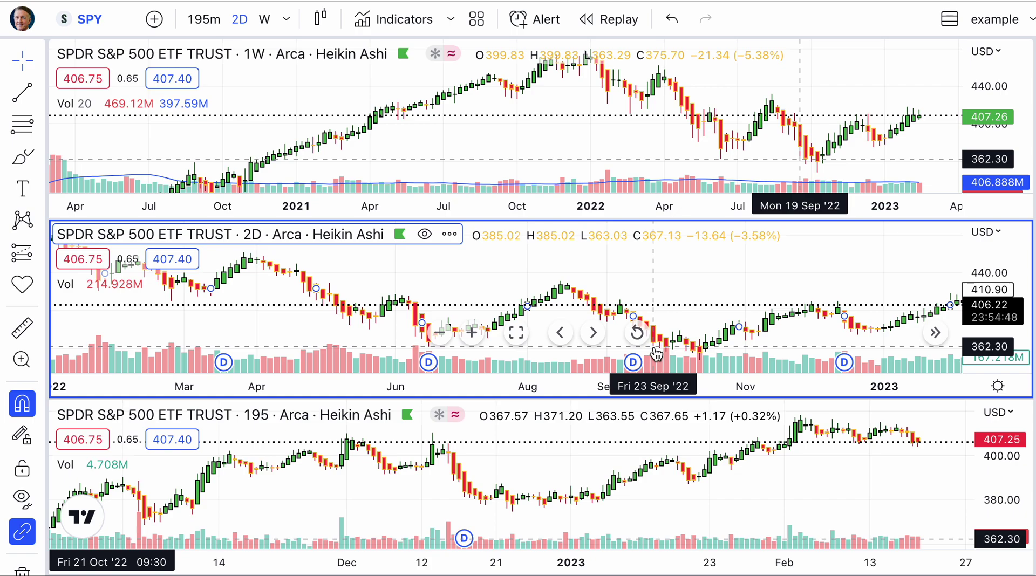
pyautogui.click(775, 109)
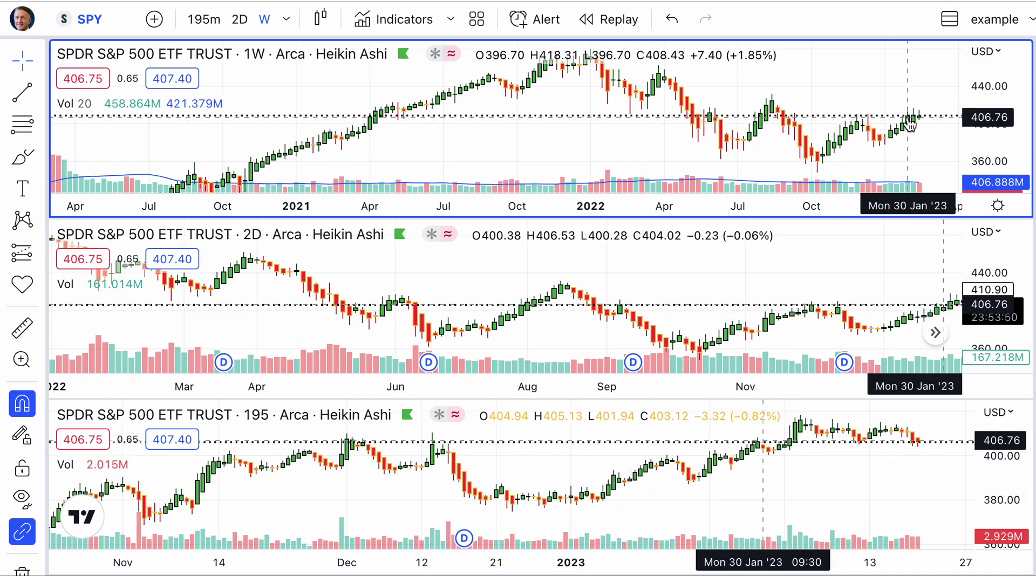
pyautogui.moveTo(863, 262); pyautogui.dragTo(805, 260)
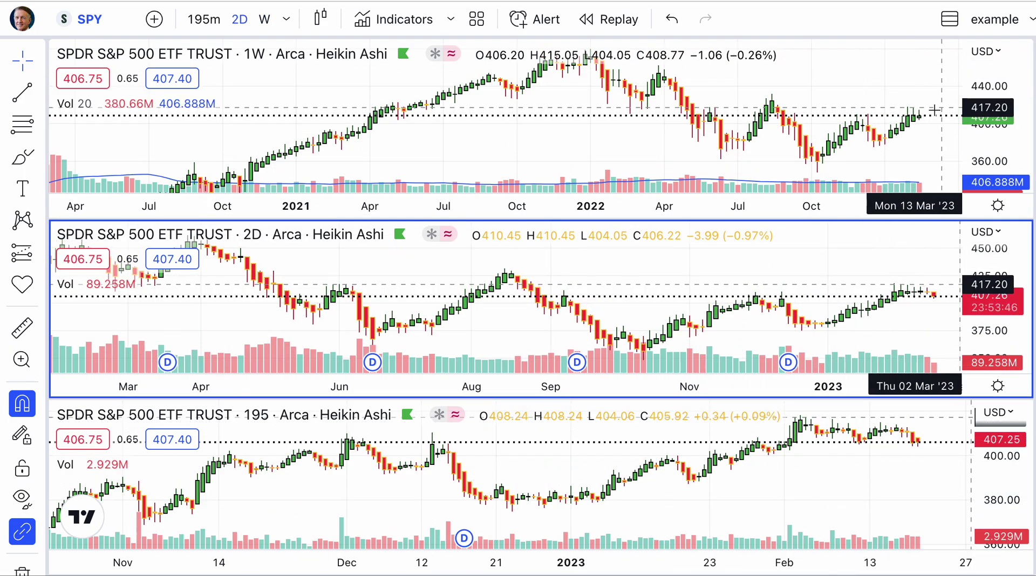
pyautogui.scroll(3, 914, 144)
pyautogui.scroll(5, 914, 144)
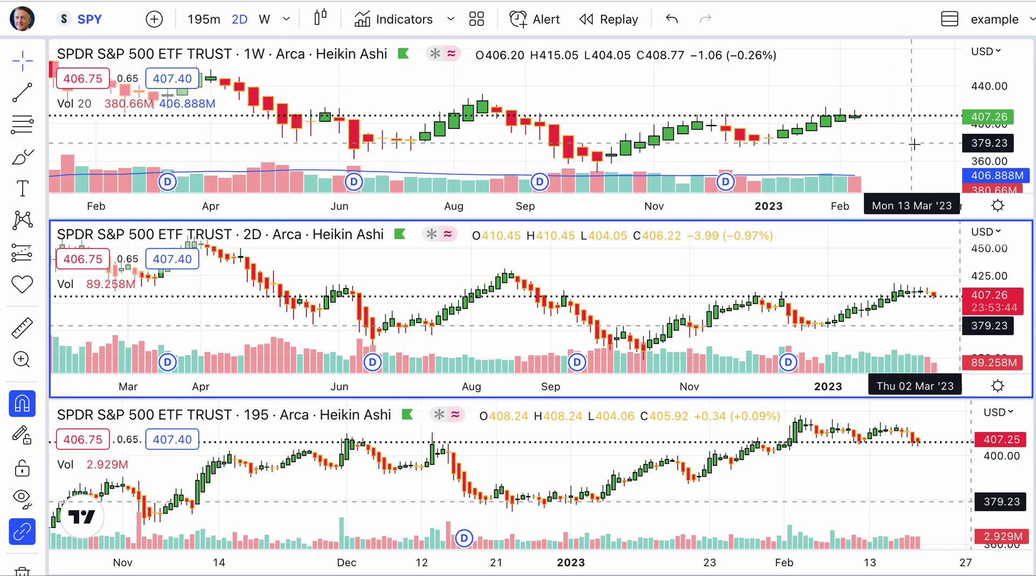
pyautogui.moveTo(986, 312); pyautogui.dragTo(986, 291)
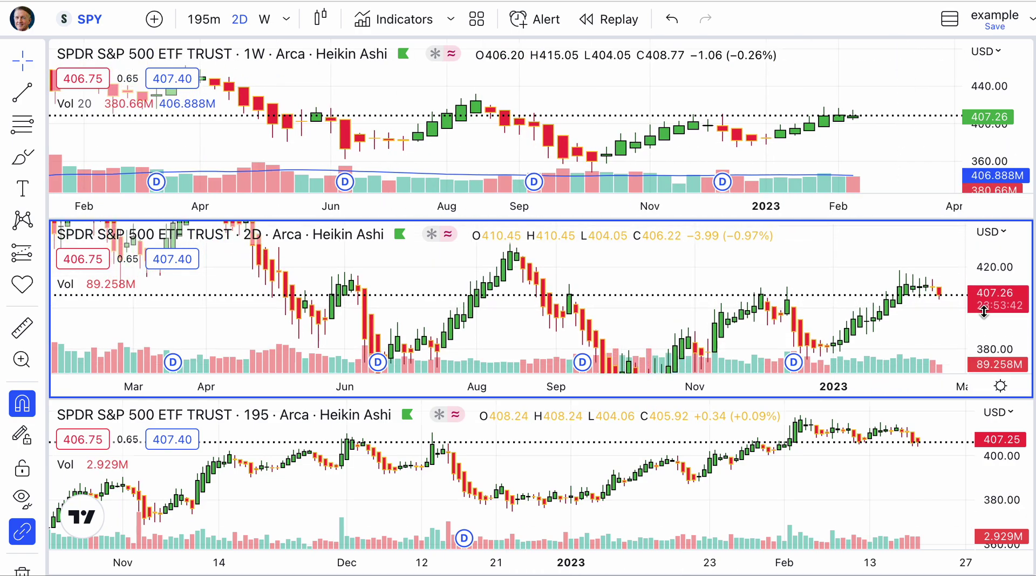
pyautogui.moveTo(842, 310); pyautogui.dragTo(828, 284)
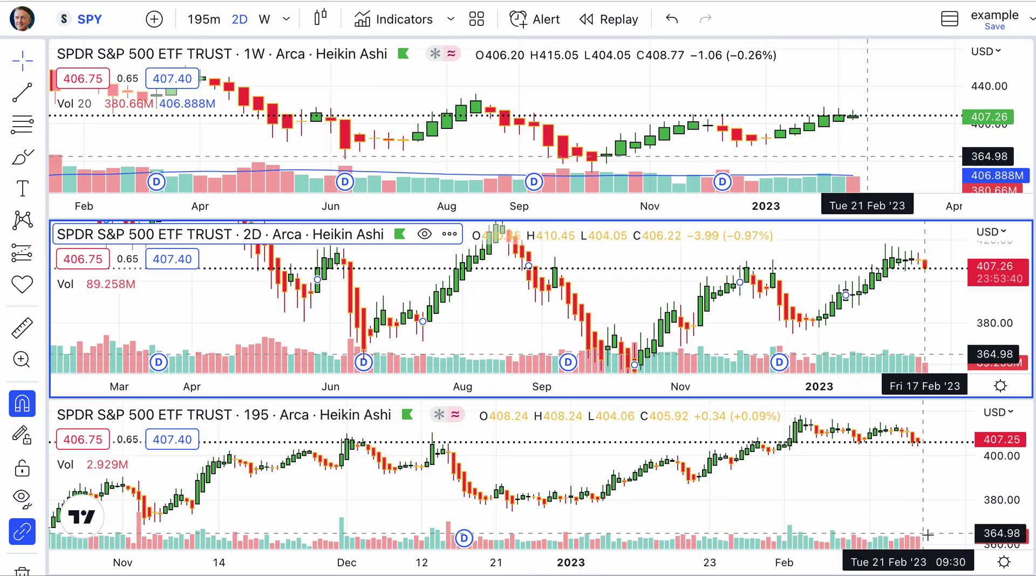
pyautogui.hotkey('alt', 'r')
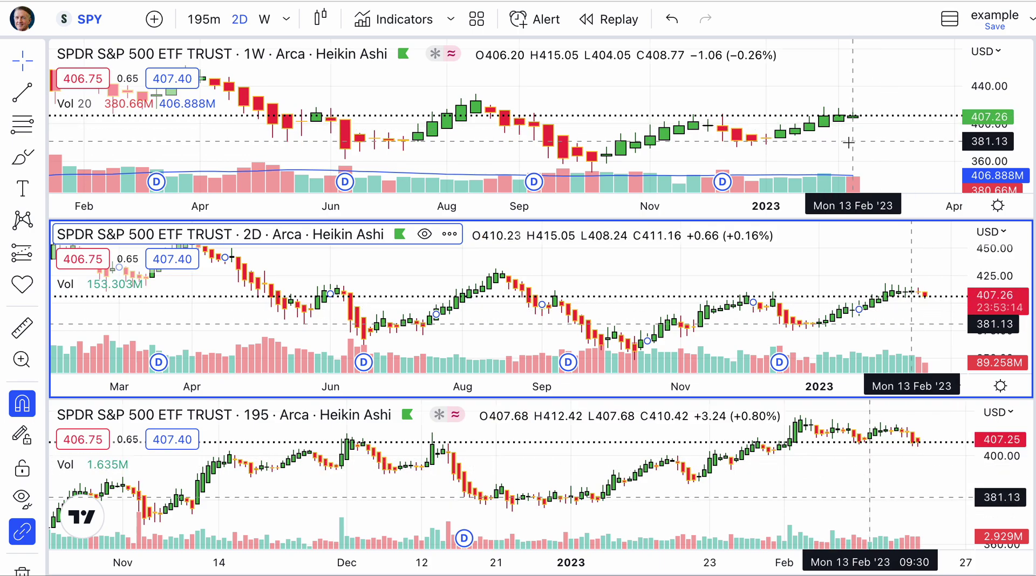
# - Shift the weekly chart and adjust its price scale to frame the candles from January 2022 to February 2023
pyautogui.moveTo(766, 111); pyautogui.dragTo(826, 112)
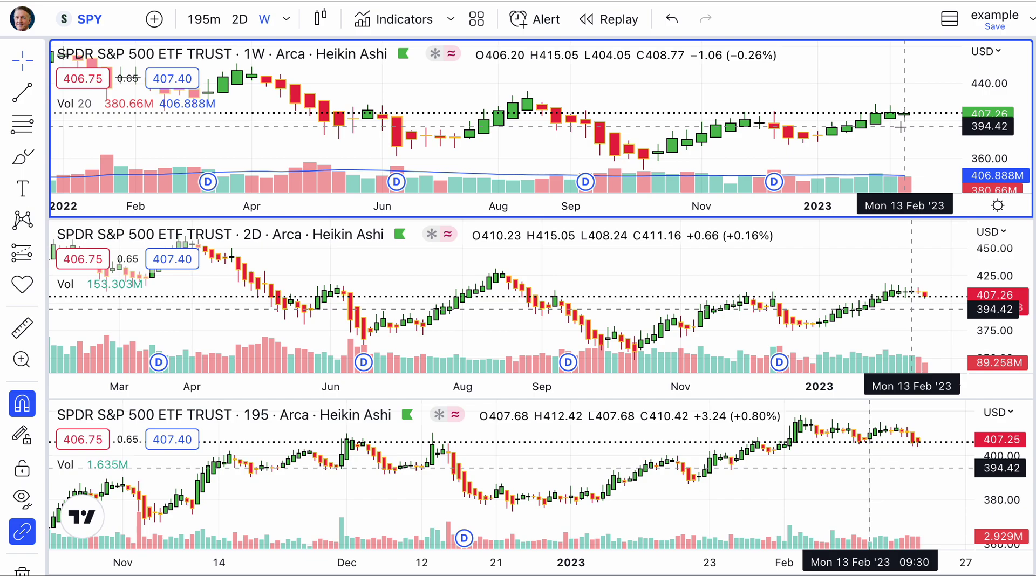
pyautogui.moveTo(998, 145); pyautogui.dragTo(992, 90)
pyautogui.moveTo(931, 135); pyautogui.dragTo(939, 101)
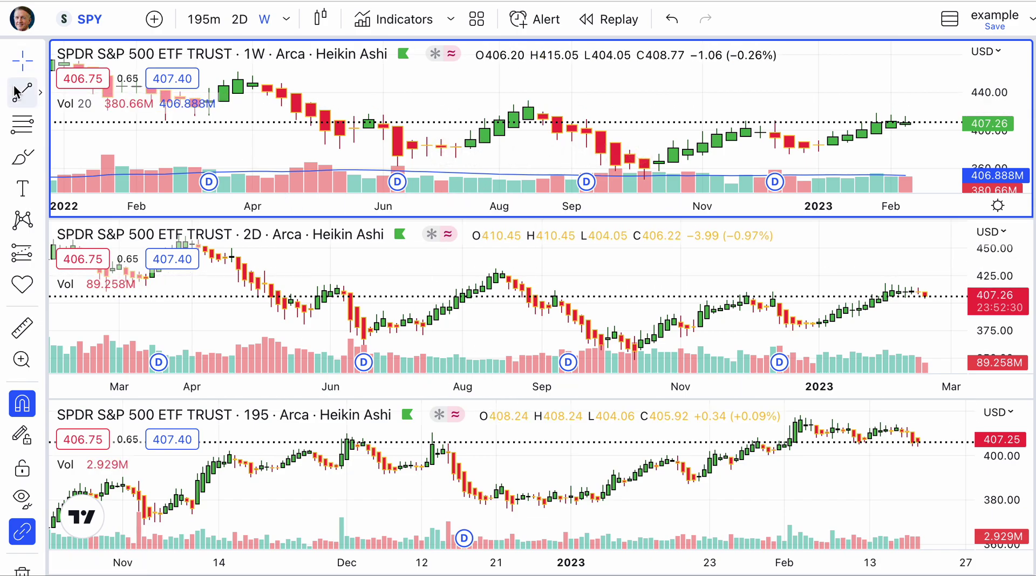
# - Draw a ray on the weekly chart from the late-December 2022 low to the 6 February 2023 candle at 402.57
pyautogui.click(40, 96)
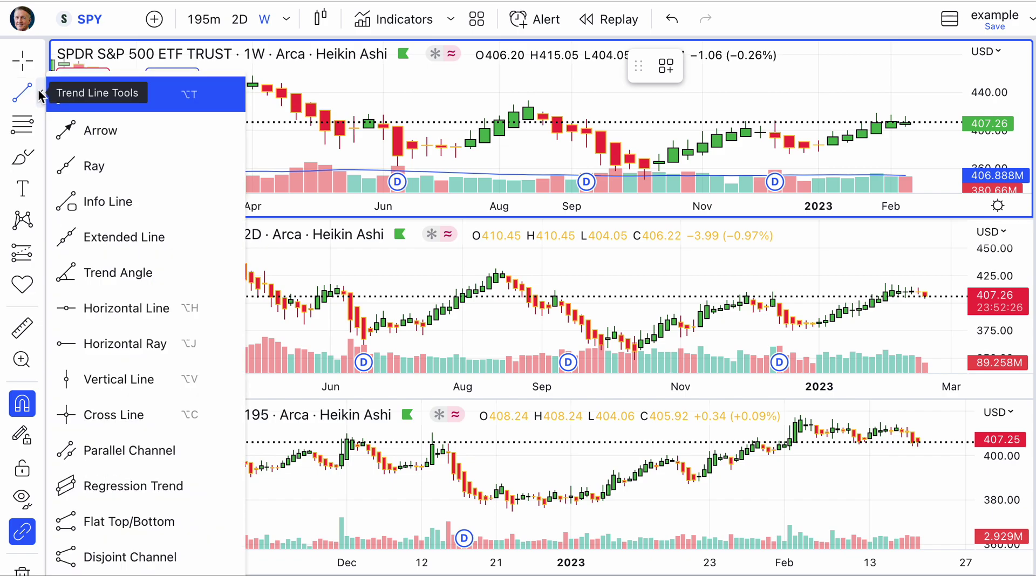
pyautogui.click(94, 167)
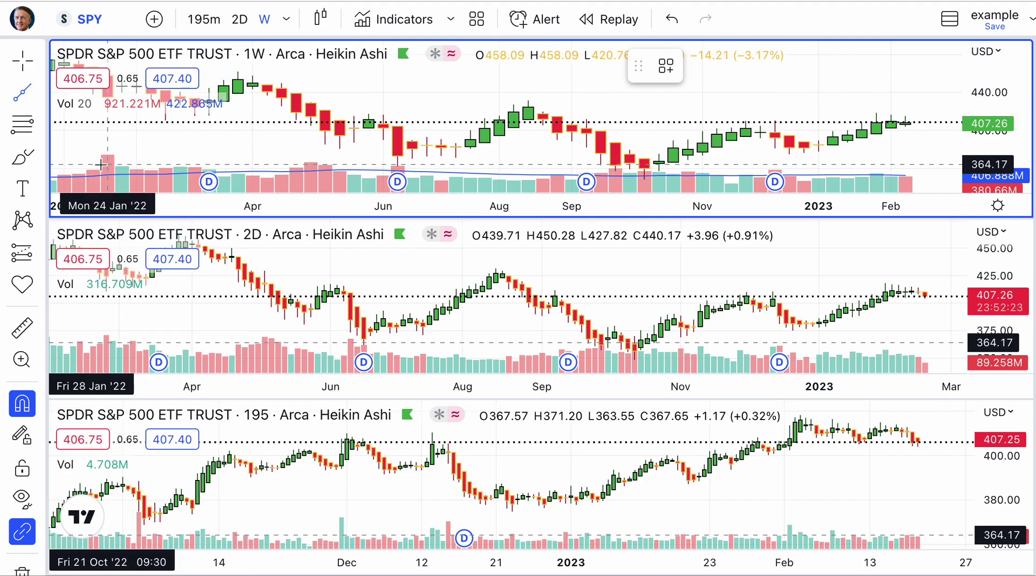
pyautogui.click(834, 145)
pyautogui.click(834, 146)
pyautogui.moveTo(834, 145)
pyautogui.mouseDown()
pyautogui.moveTo(915, 131)
pyautogui.moveTo(869, 109)
pyautogui.moveTo(818, 131)
pyautogui.moveTo(809, 156)
pyautogui.mouseUp()
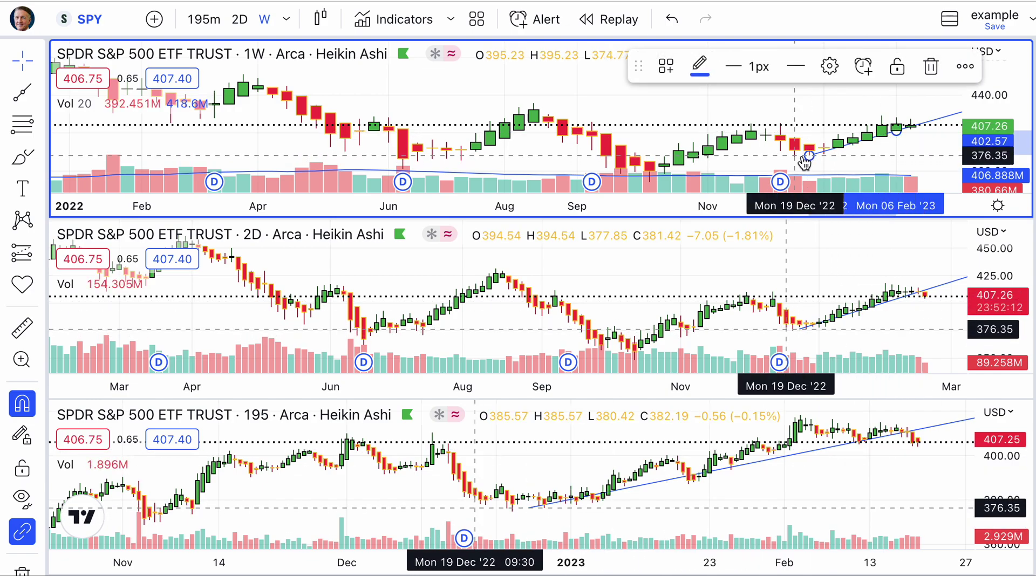
# - Move the ray's start point on the weekly chart to 9 January 2023, and on to the late-January candle at 392.37
pyautogui.moveTo(810, 155); pyautogui.dragTo(897, 131)
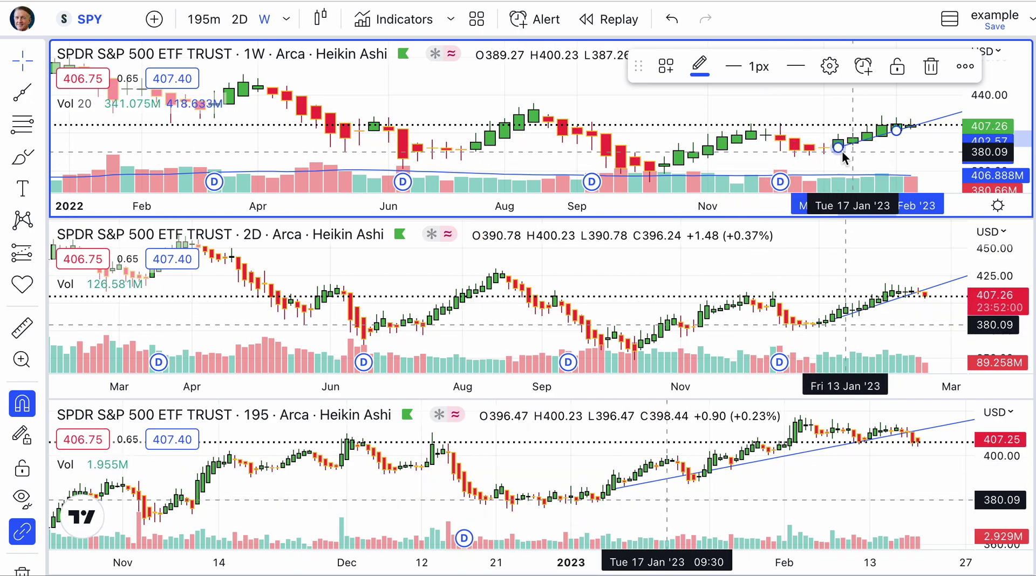
pyautogui.moveTo(838, 147); pyautogui.dragTo(863, 144)
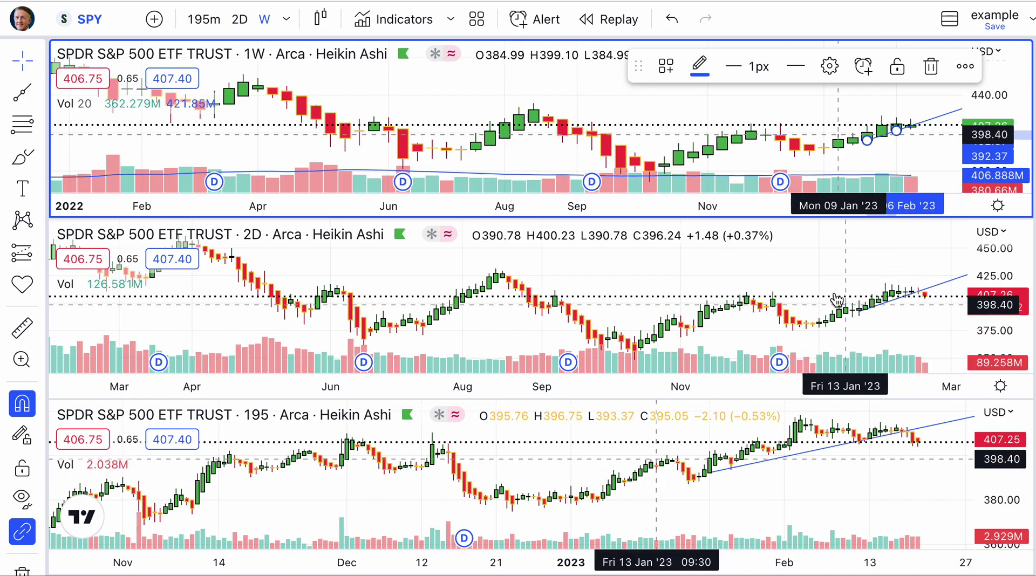
# - Stretch the 2D chart's price scale and reposition its candles to enlarge the recent price action around the ray
pyautogui.moveTo(981, 309); pyautogui.dragTo(981, 308)
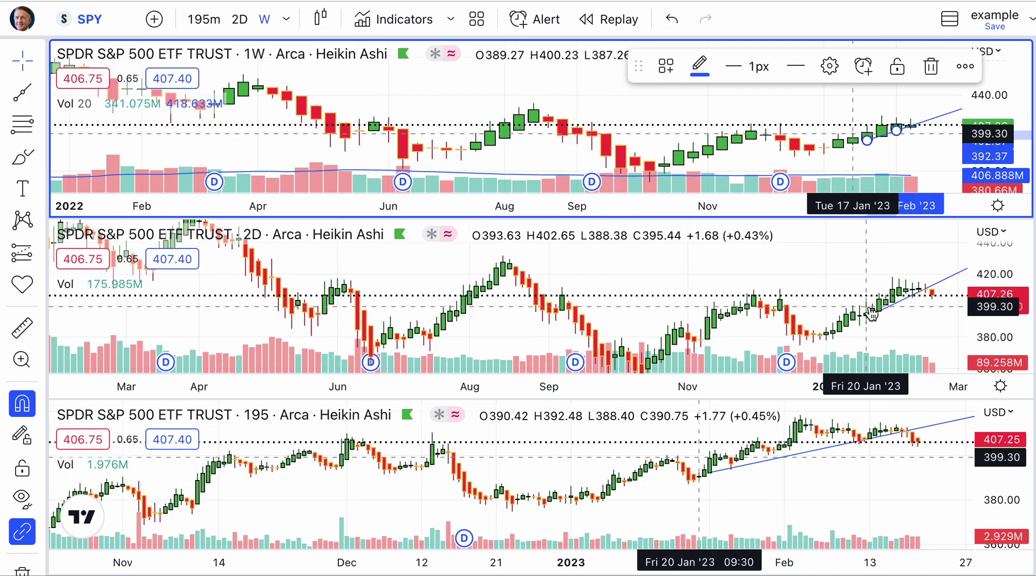
pyautogui.moveTo(834, 275); pyautogui.dragTo(799, 242)
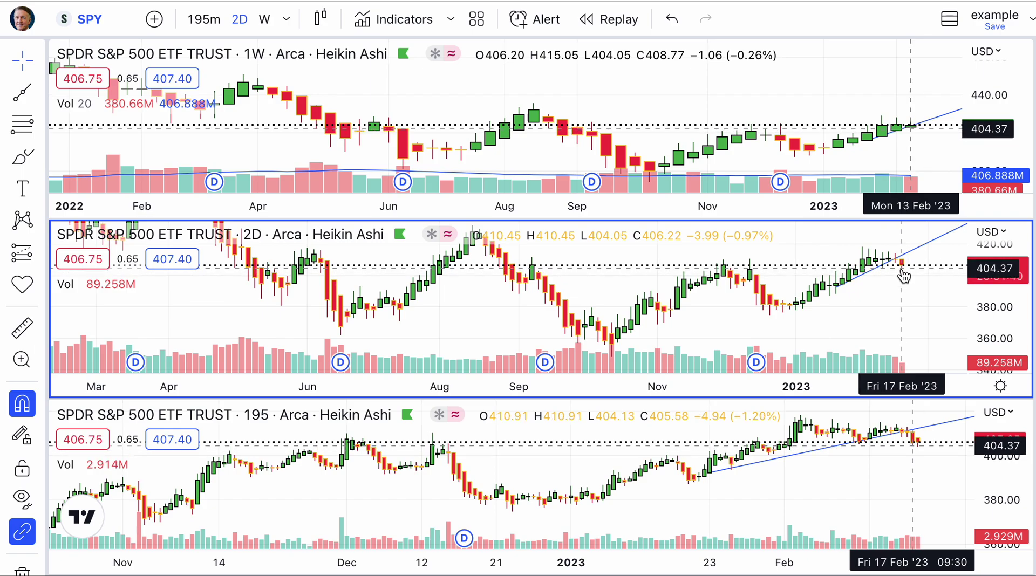
pyautogui.moveTo(993, 319); pyautogui.dragTo(970, 330)
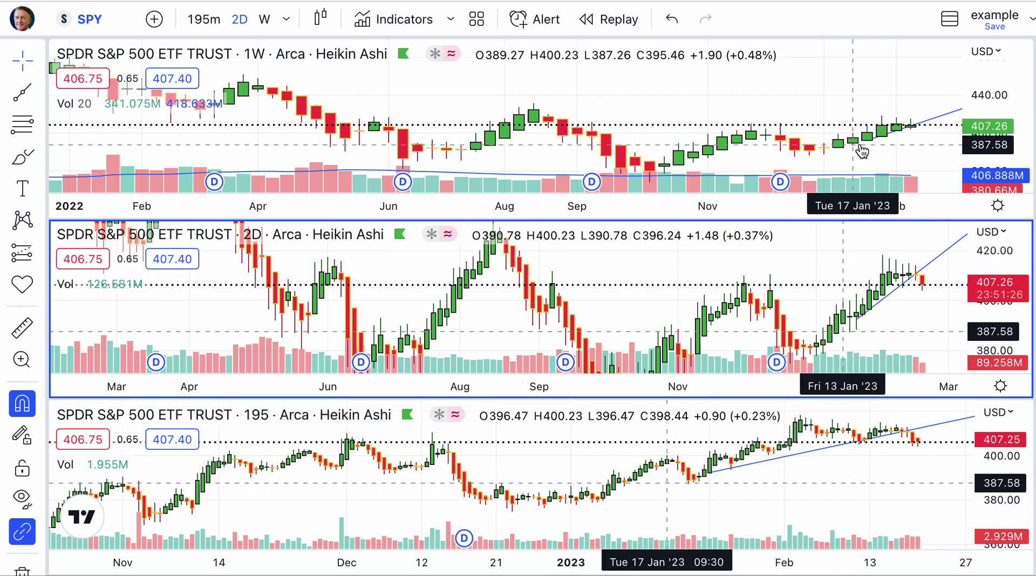
# - Turn the weekly ray downward by moving its start to 12 December 2022 at 398.24 and its second point to 27 December 2022
pyautogui.moveTo(866, 138); pyautogui.dragTo(781, 134)
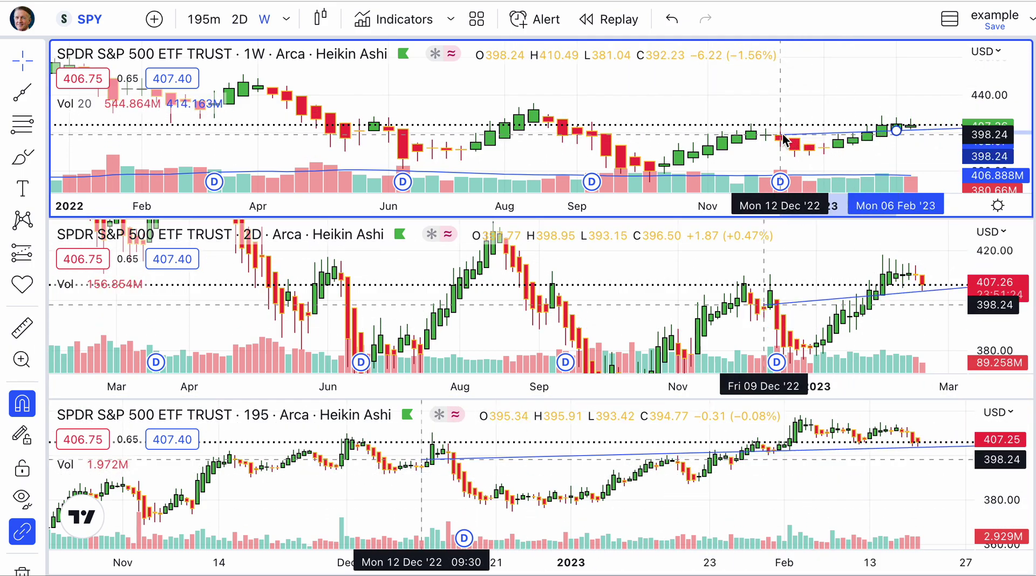
pyautogui.moveTo(897, 130); pyautogui.dragTo(809, 145)
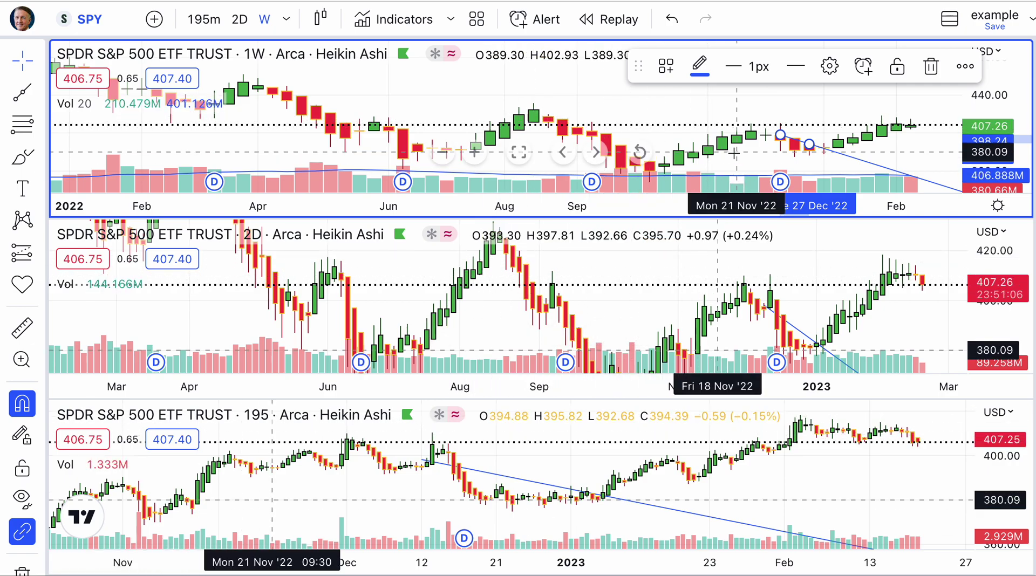
pyautogui.click(785, 84)
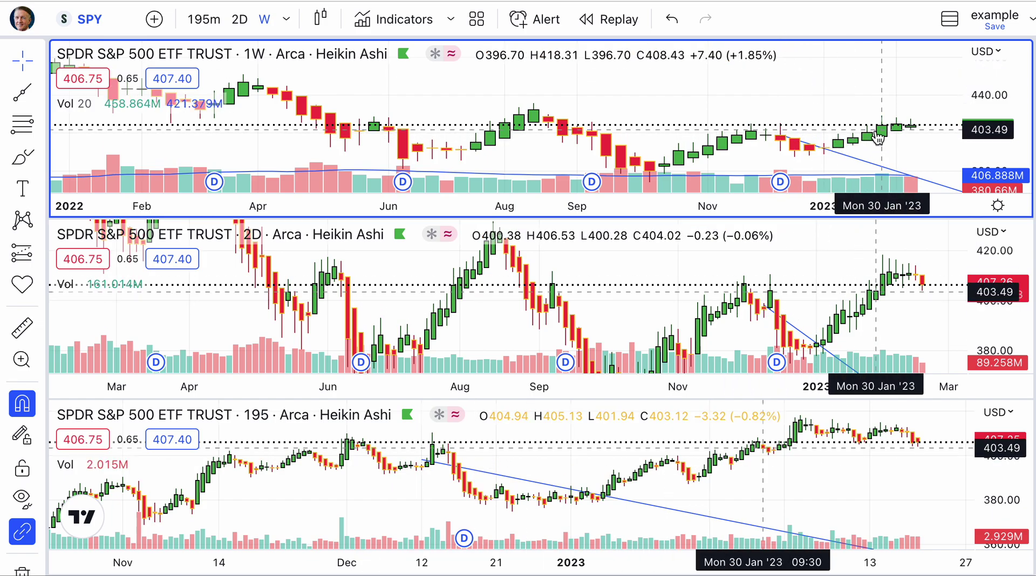
# - Turn the weekly ray upward again, from 9 January 2023 at 384.99 through 6 February 2023 at 402.57
pyautogui.moveTo(825, 93); pyautogui.dragTo(867, 74)
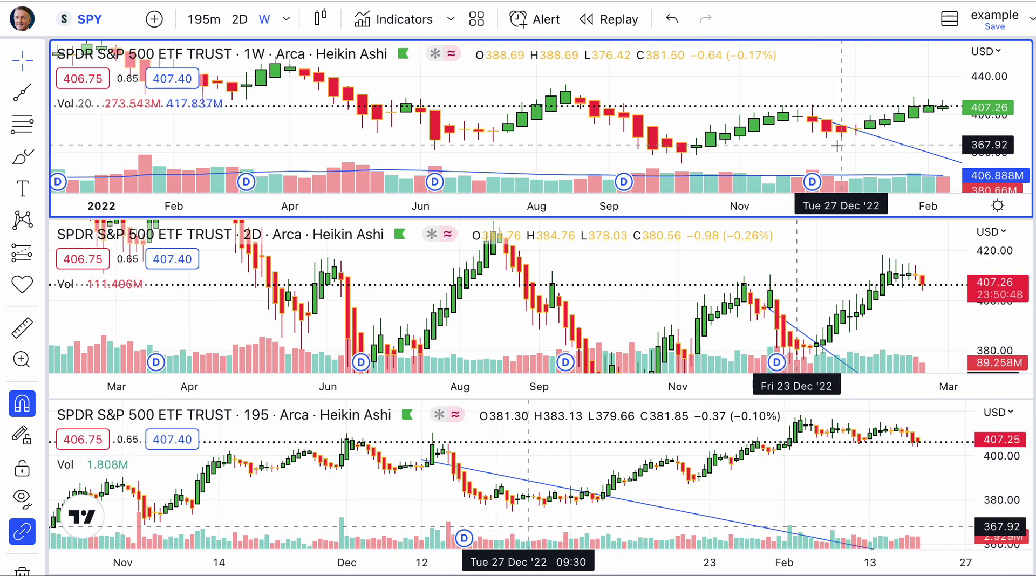
pyautogui.moveTo(843, 128)
pyautogui.mouseDown()
pyautogui.moveTo(934, 120)
pyautogui.moveTo(928, 112)
pyautogui.mouseUp()
pyautogui.moveTo(812, 116); pyautogui.dragTo(875, 134)
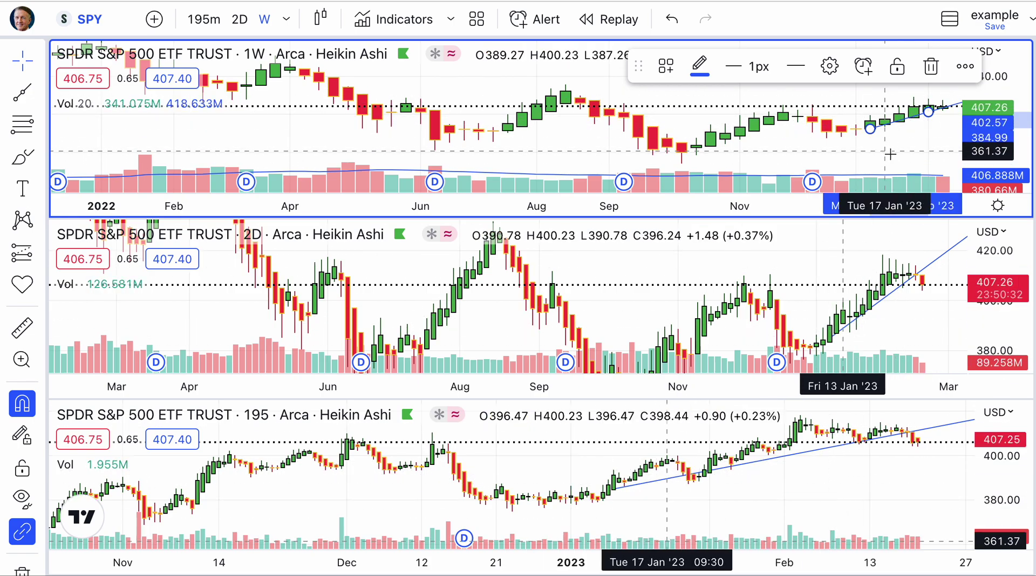
pyautogui.click(799, 136)
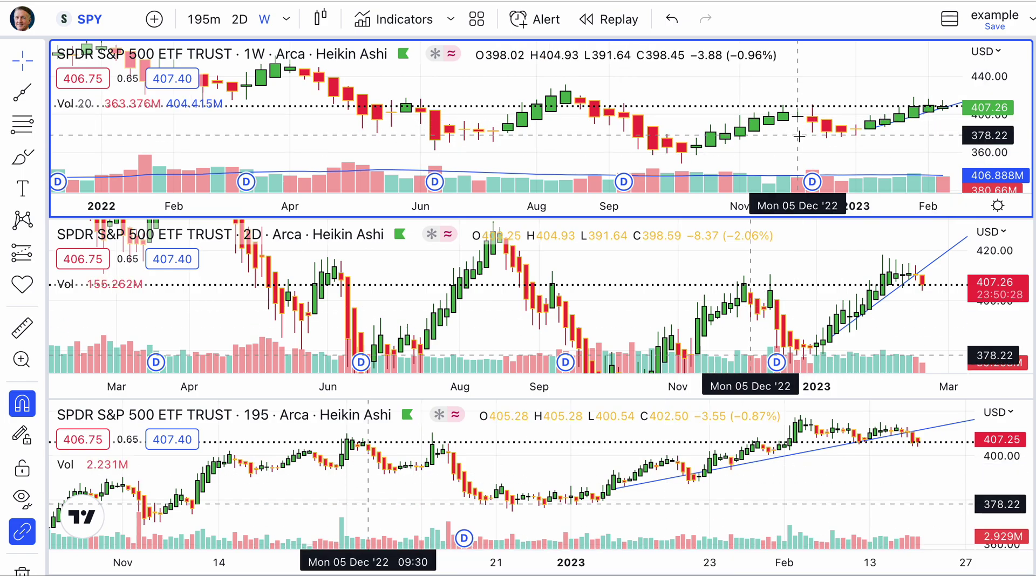